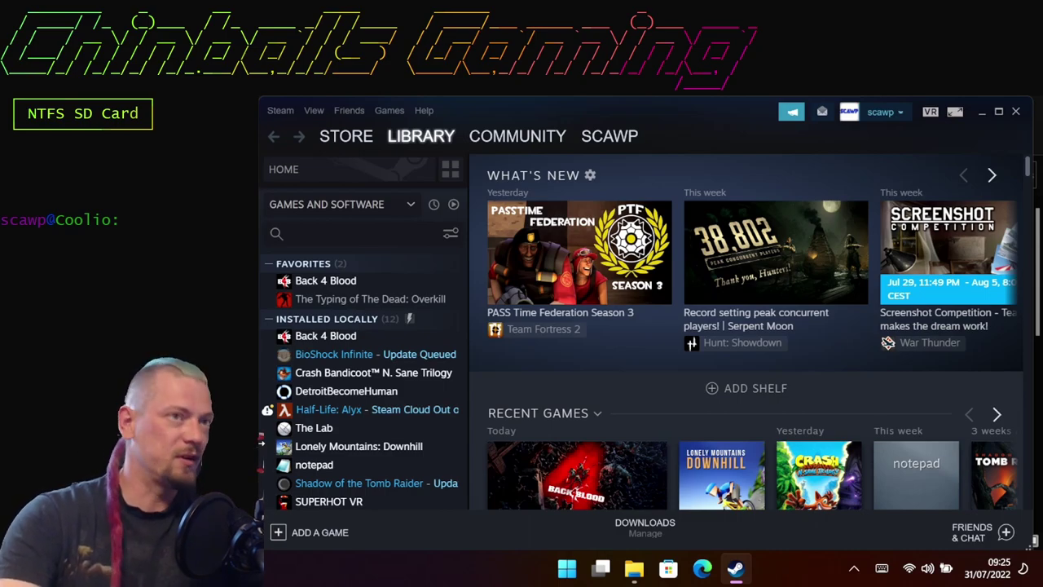
# - Check the file system of the sd (F:) card in its properties in File Explorer, then dismiss the dialog
pyautogui.click(638, 575)
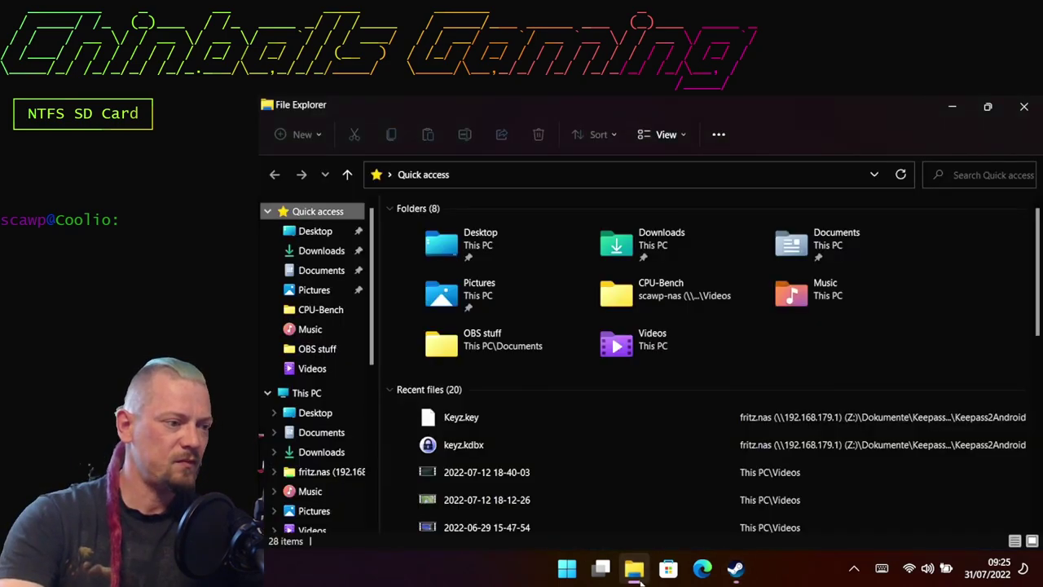
pyautogui.scroll(-3, 314, 452)
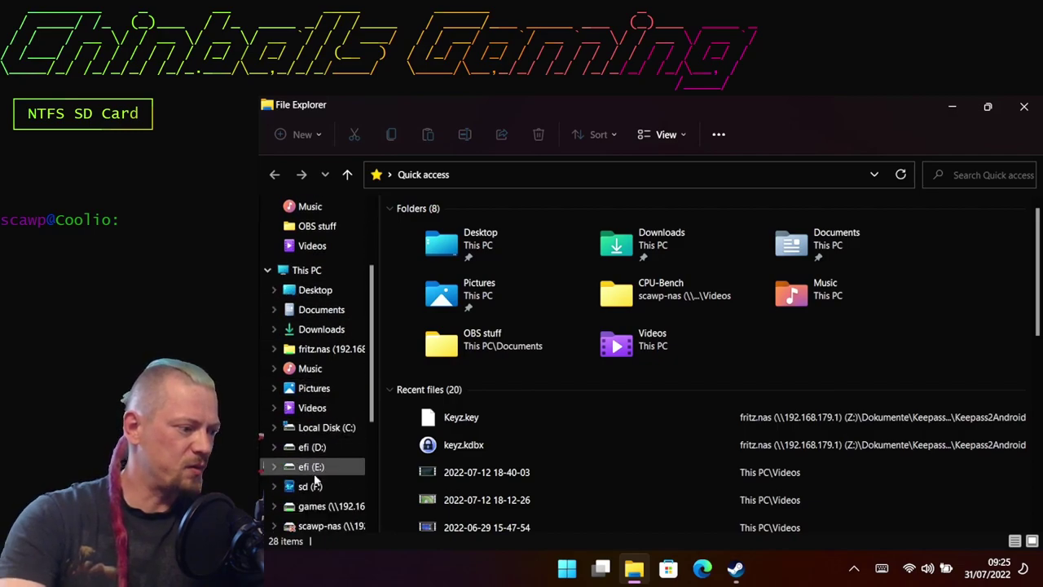
pyautogui.rightClick(318, 485)
pyautogui.click(370, 438)
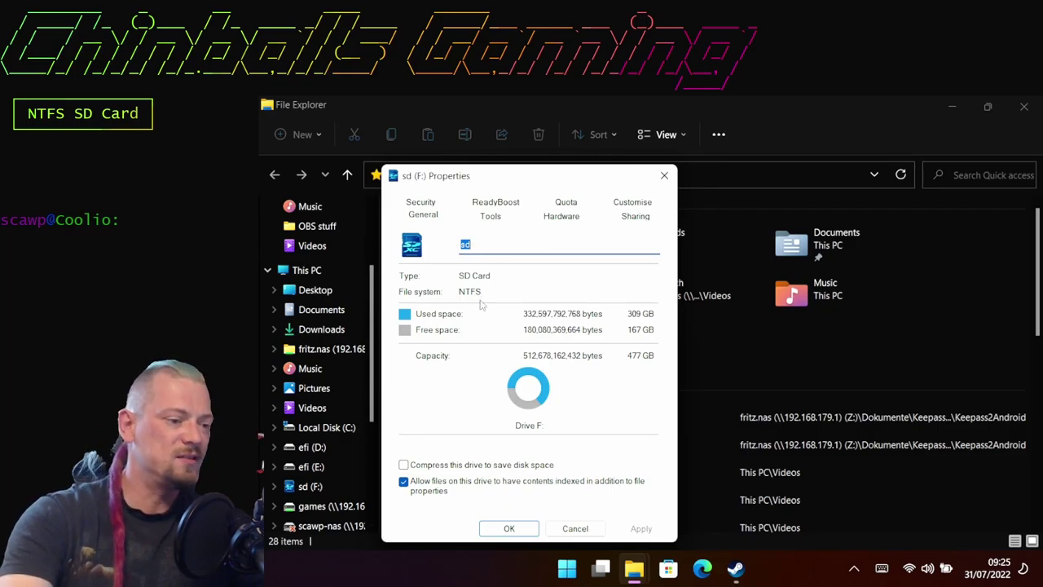
pyautogui.click(574, 528)
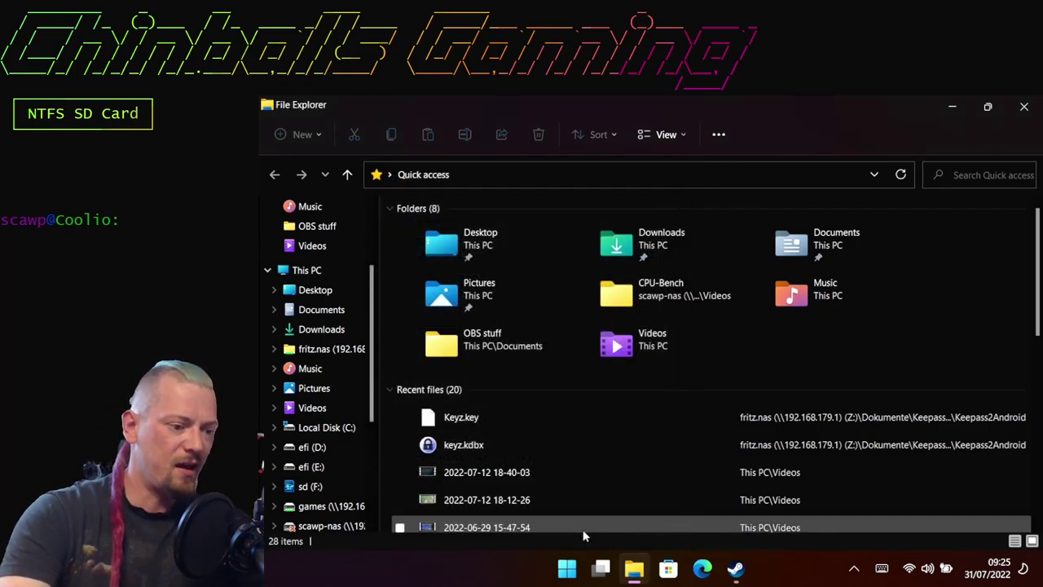
# - Switch to Steam, open BioShock Infinite in the library and start its queued update
pyautogui.click(734, 568)
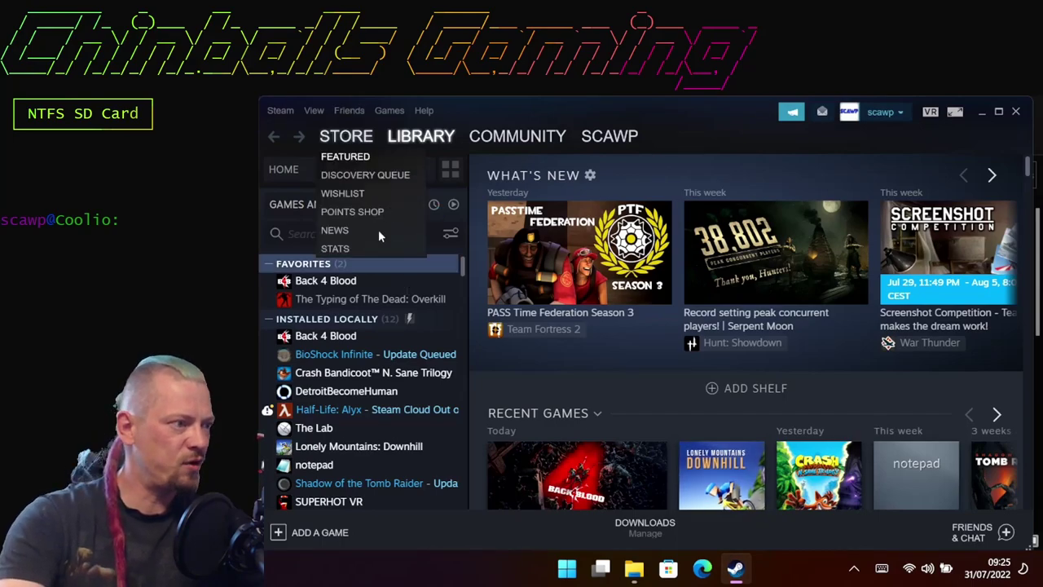
pyautogui.click(355, 358)
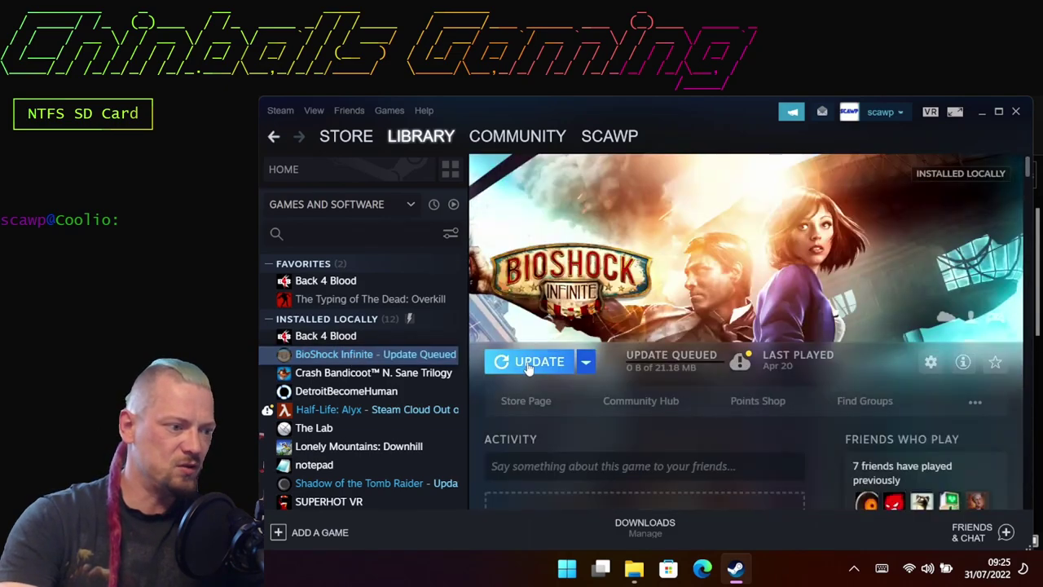
pyautogui.click(526, 363)
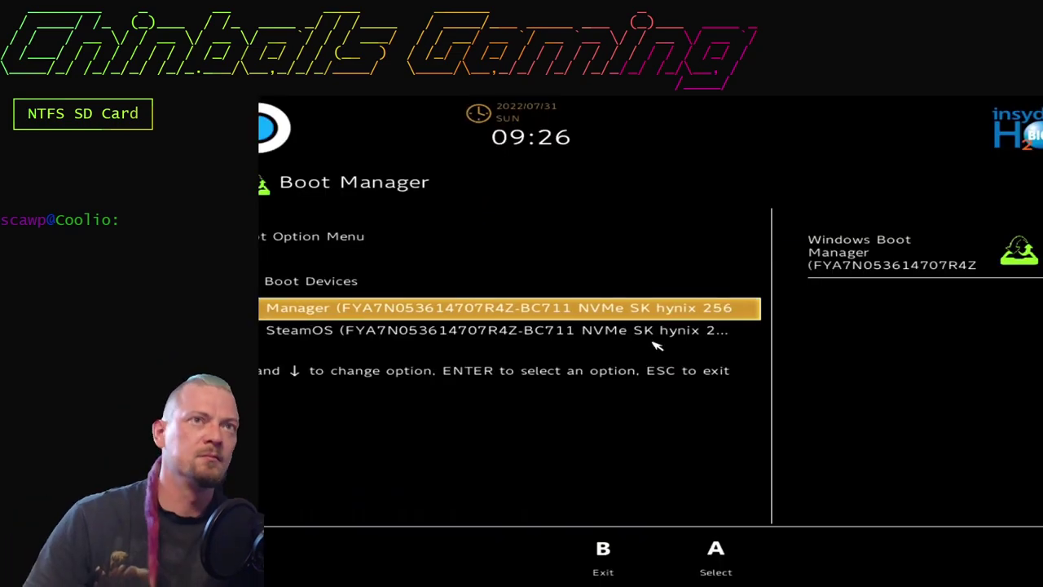
# - Boot the SteamOS entry from the boot device list
pyautogui.press('Down')
pyautogui.press('Return')
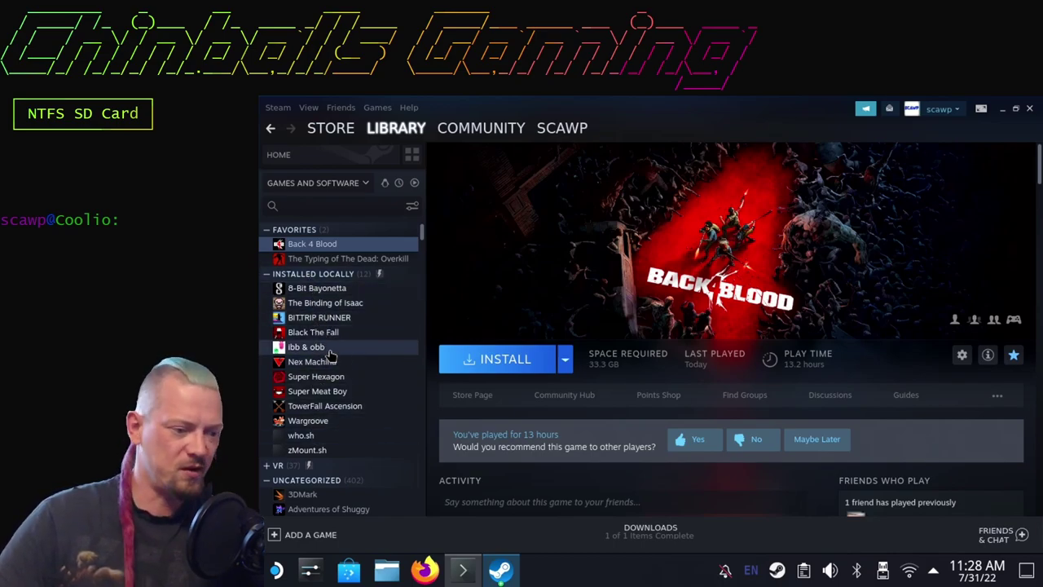
# - Check the sd storage volume among the disks and devices, then switch to the open Konsole terminal
pyautogui.click(884, 573)
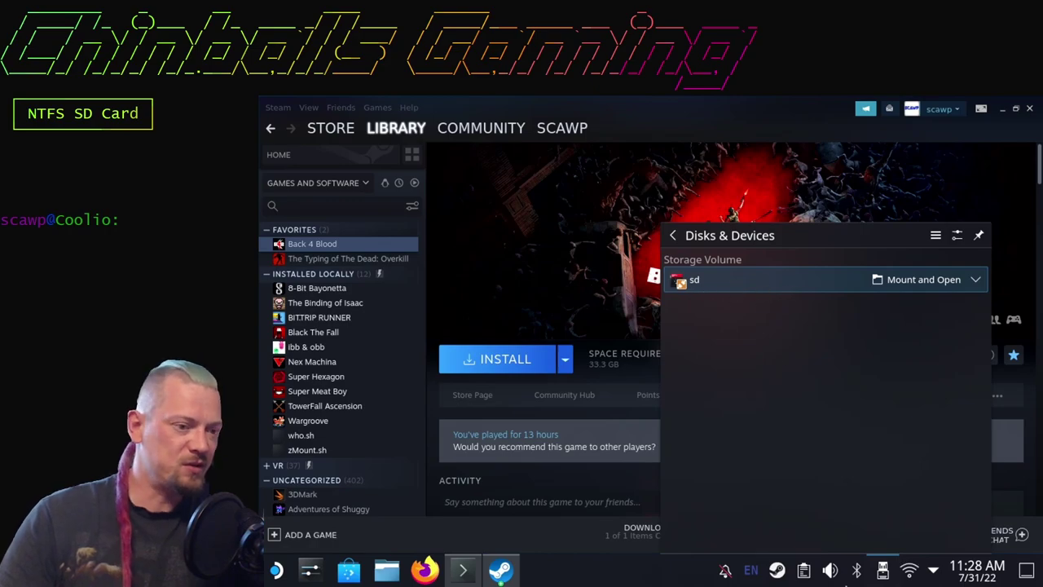
pyautogui.click(884, 572)
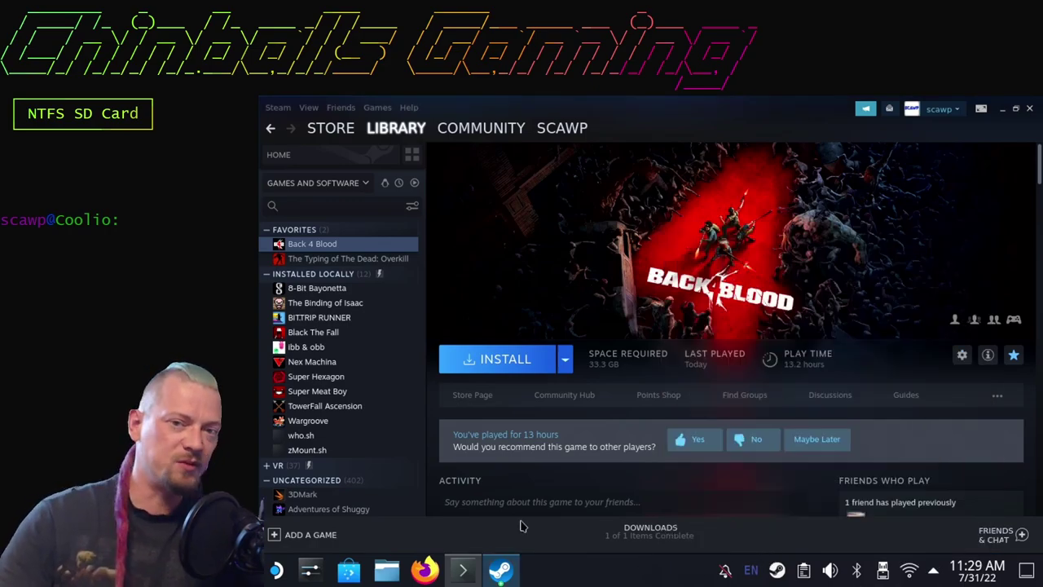
pyautogui.click(458, 575)
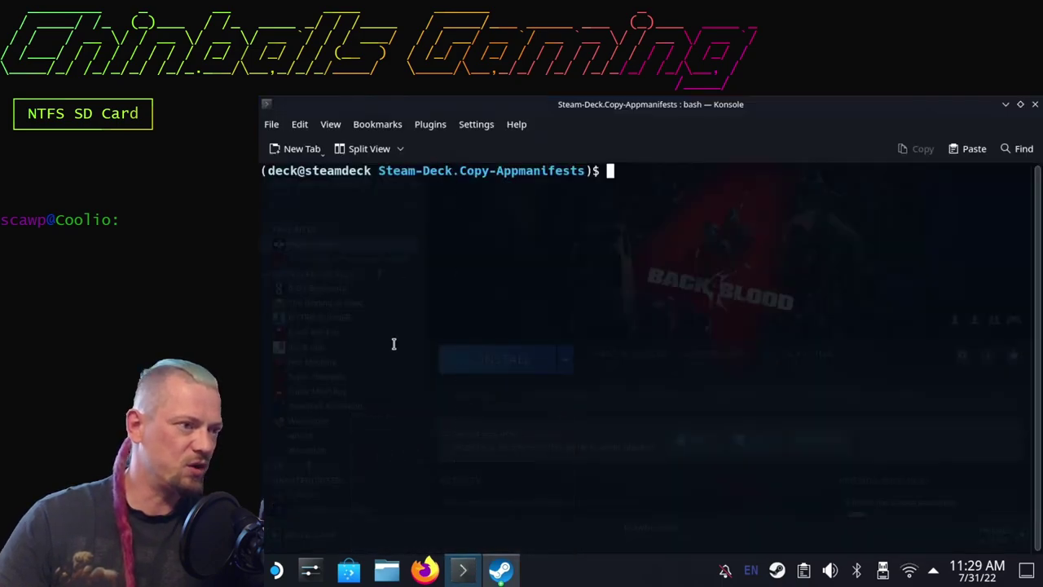
pyautogui.click(276, 570)
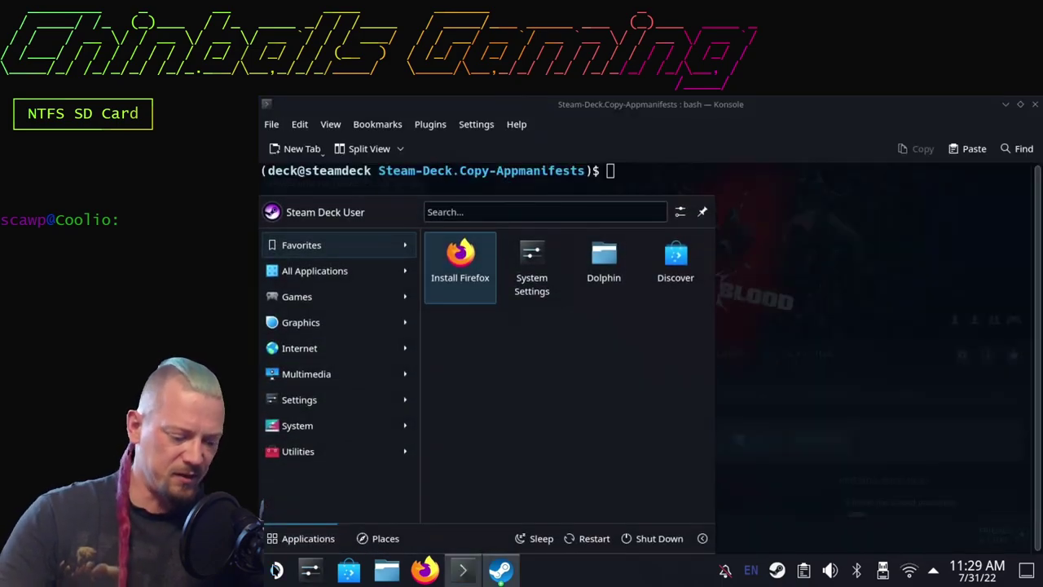
pyautogui.write('kon')
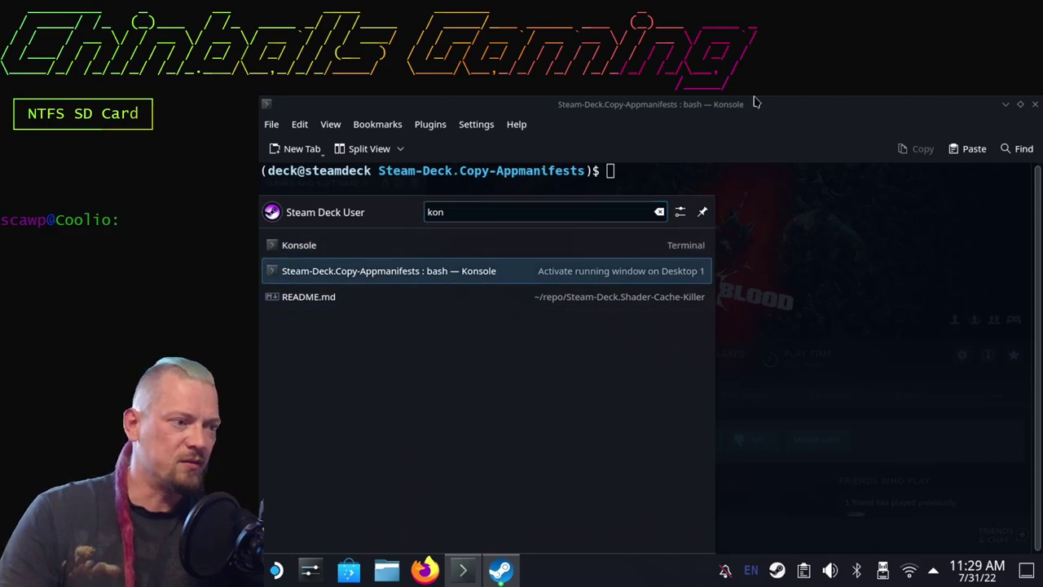
pyautogui.click(708, 133)
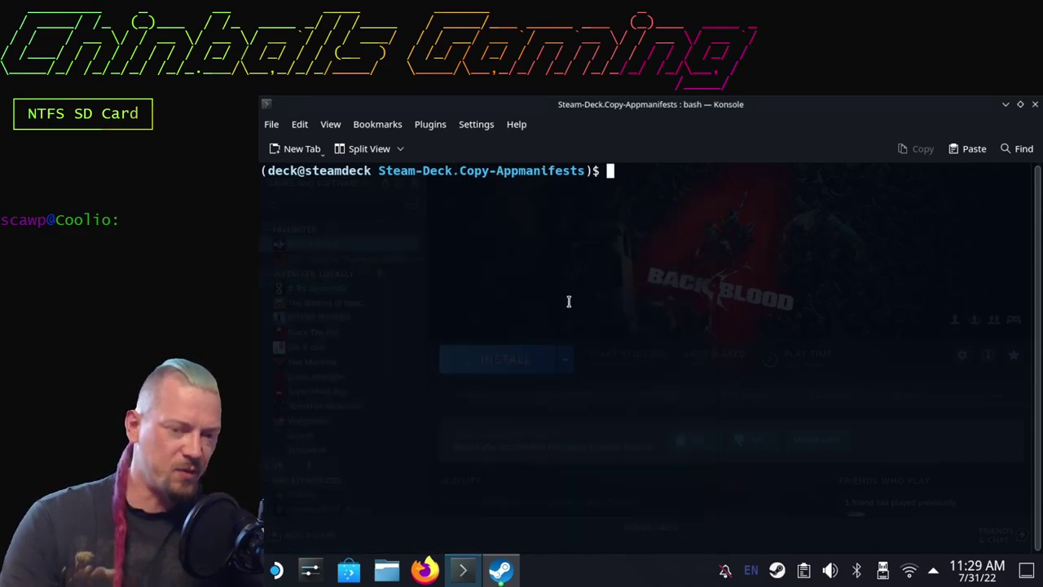
pyautogui.write('na')
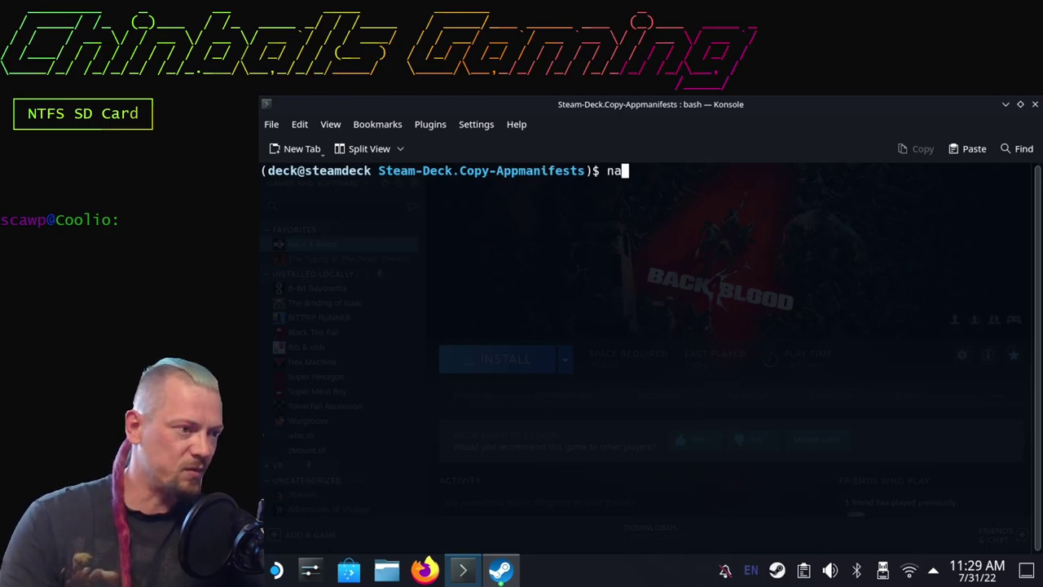
pyautogui.press('BackSpace')
pyautogui.press('BackSpace')
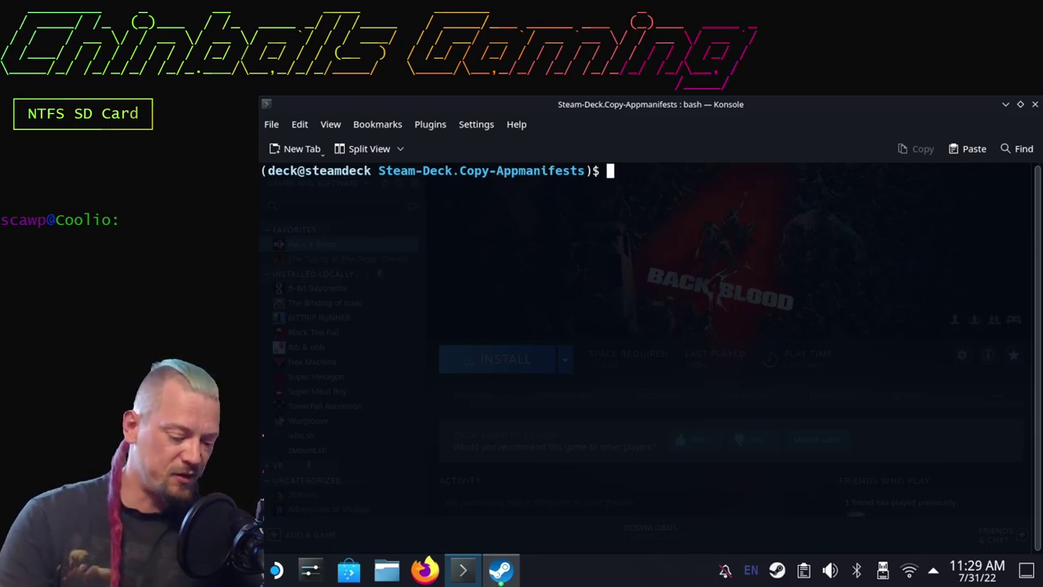
# - List the block devices and their mount points with lsblk
pyautogui.write('lsblk')
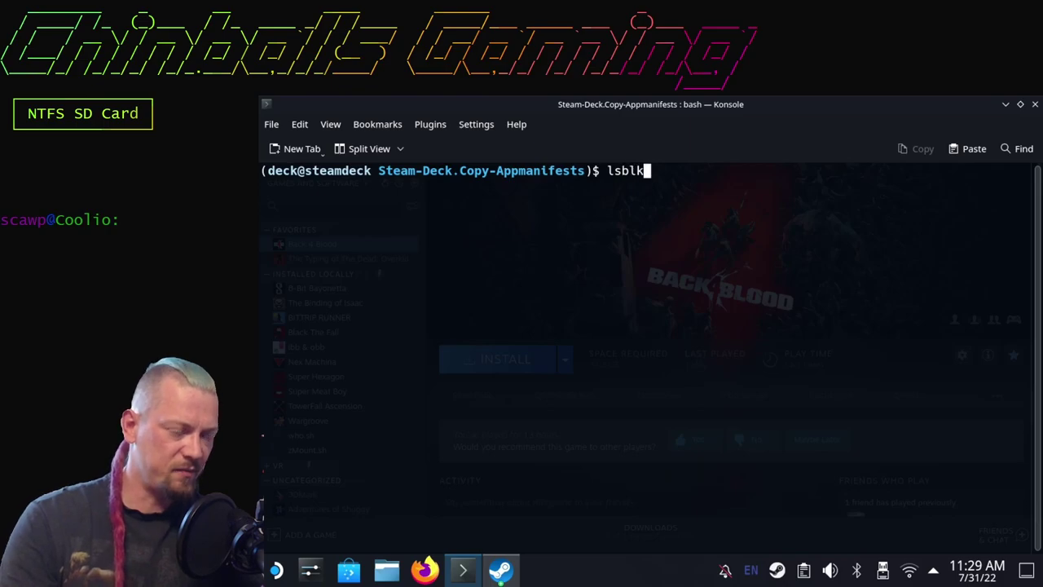
pyautogui.press('Return')
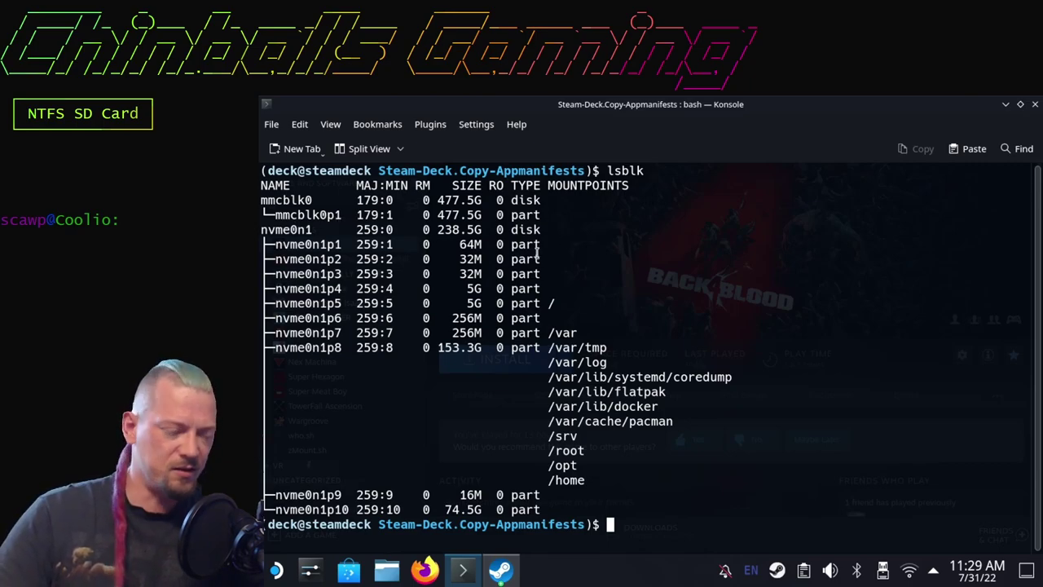
# - List the devices with lsblk -oNAME,UUID and copy the UUID of the mmcblk0p1 partition
pyautogui.press('Up')
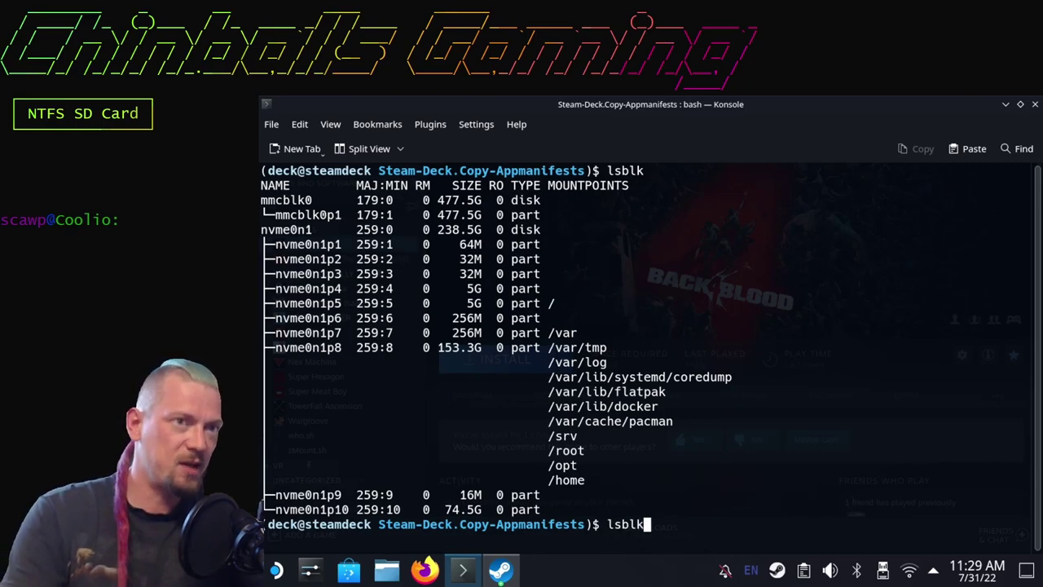
pyautogui.write('-o')
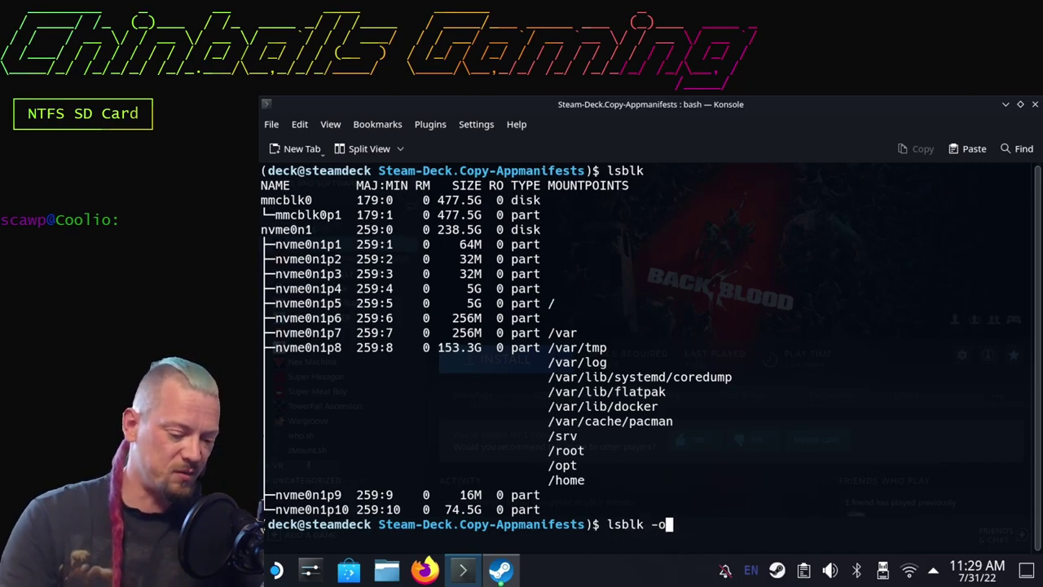
pyautogui.write('NAME')
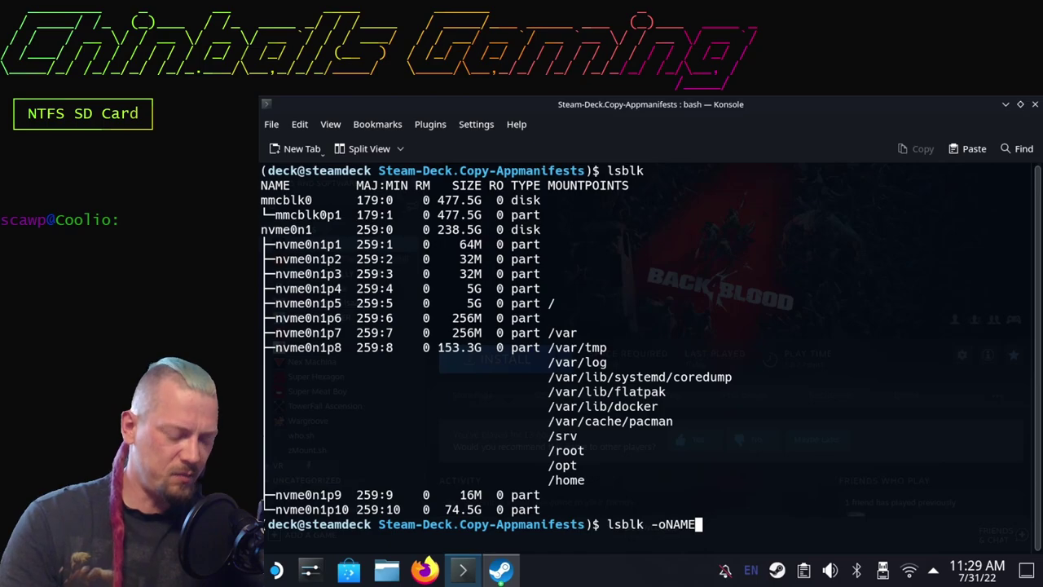
pyautogui.write(',UU')
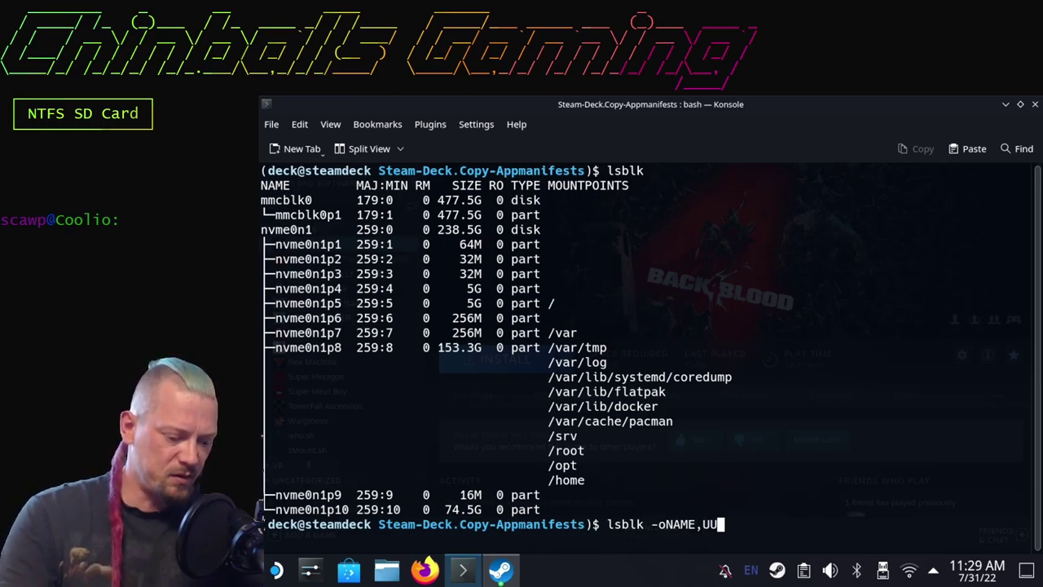
pyautogui.write('ID')
pyautogui.press('Return')
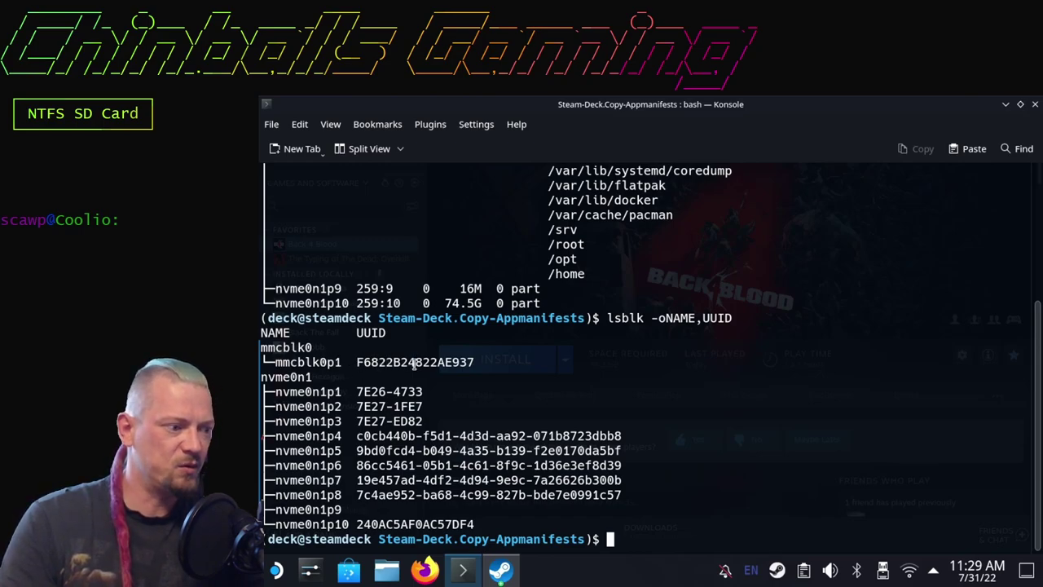
pyautogui.doubleClick(415, 364)
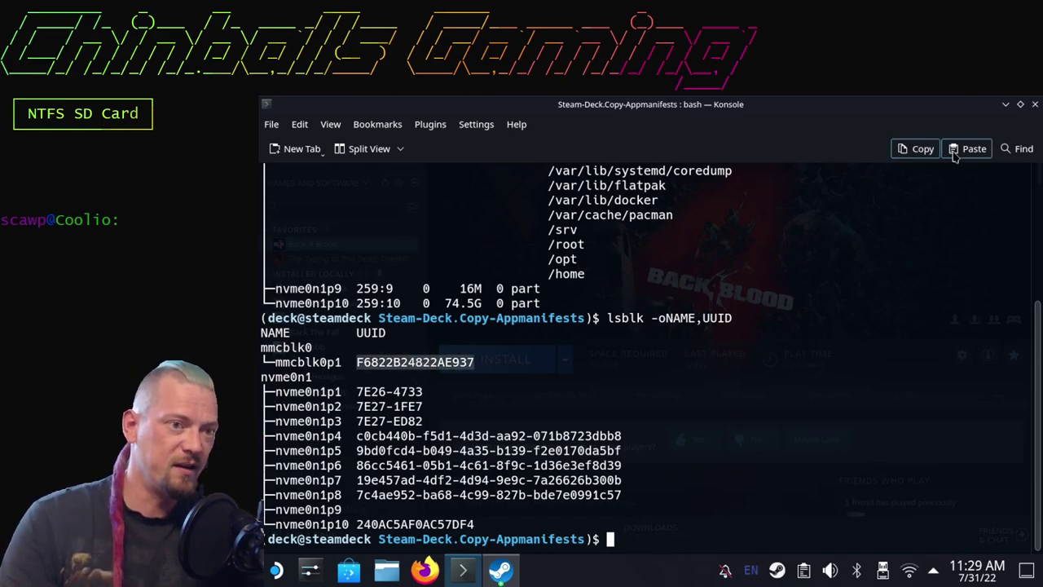
pyautogui.click(919, 150)
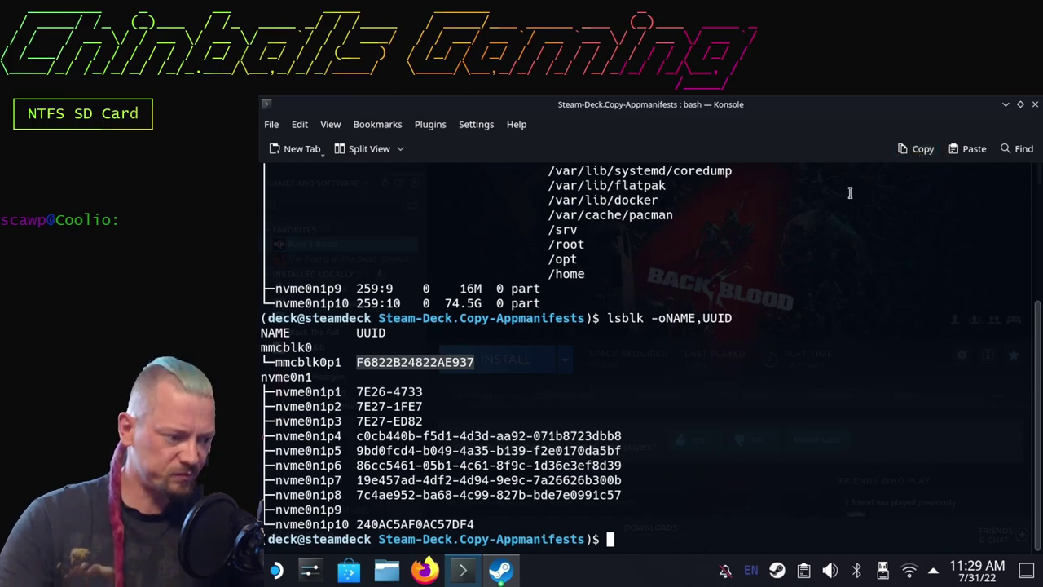
# - Open /etc/fstab in nano with sudo, authenticating with the account password
pyautogui.write('sudi nano')
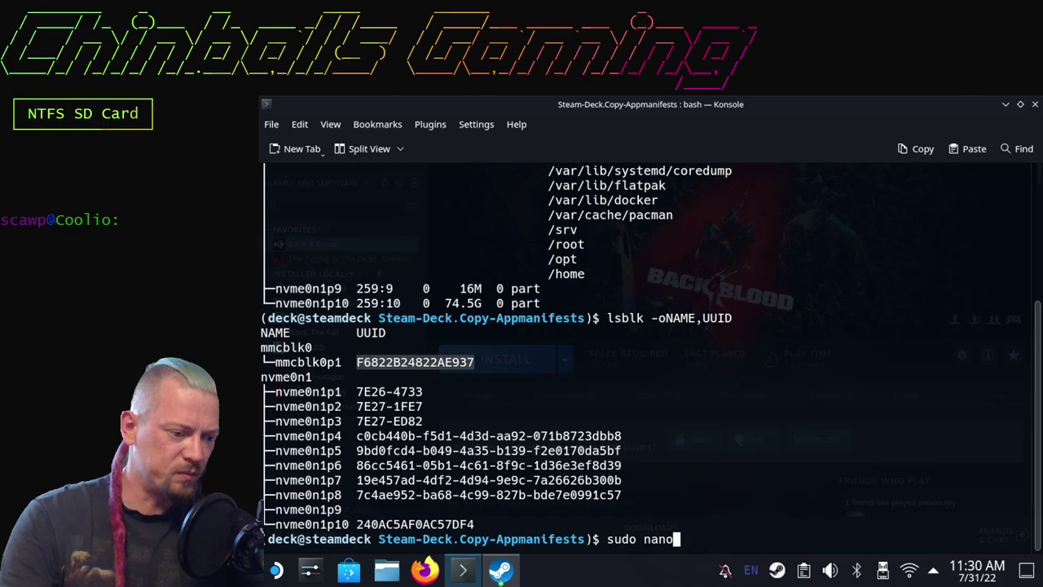
pyautogui.write(' /etc')
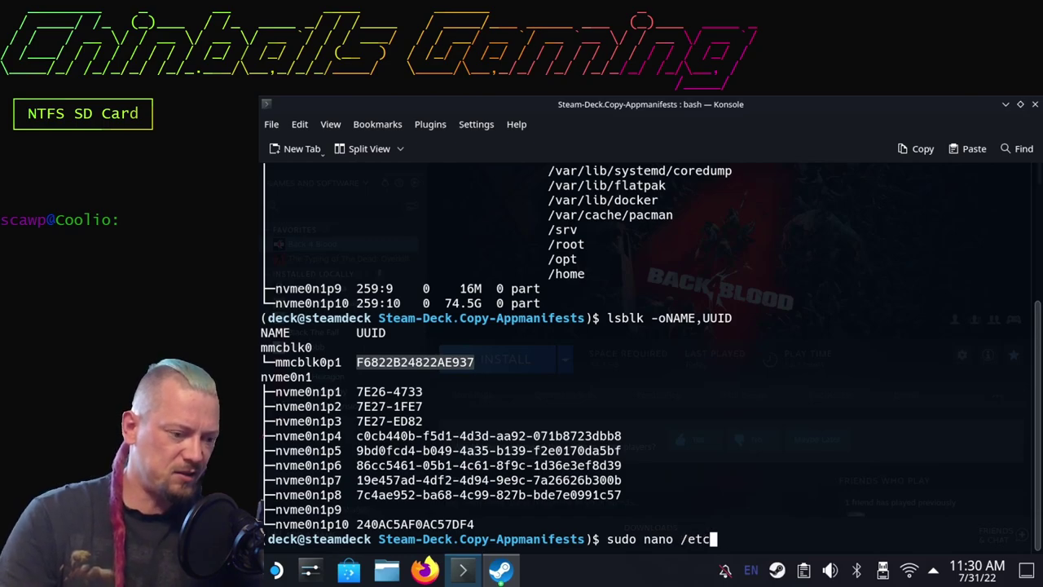
pyautogui.write('/fstab')
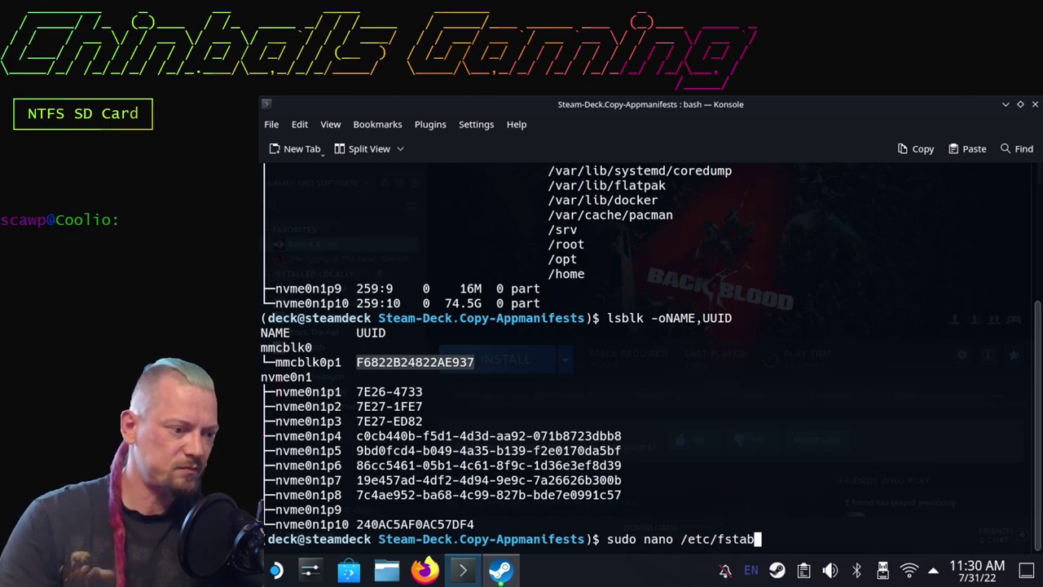
pyautogui.press('Return')
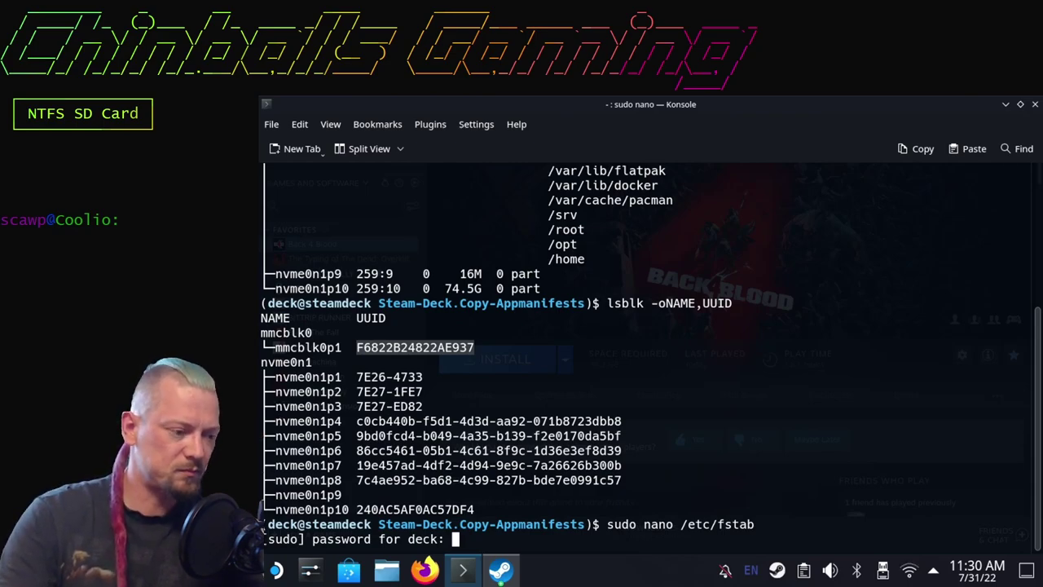
pyautogui.press('Return')
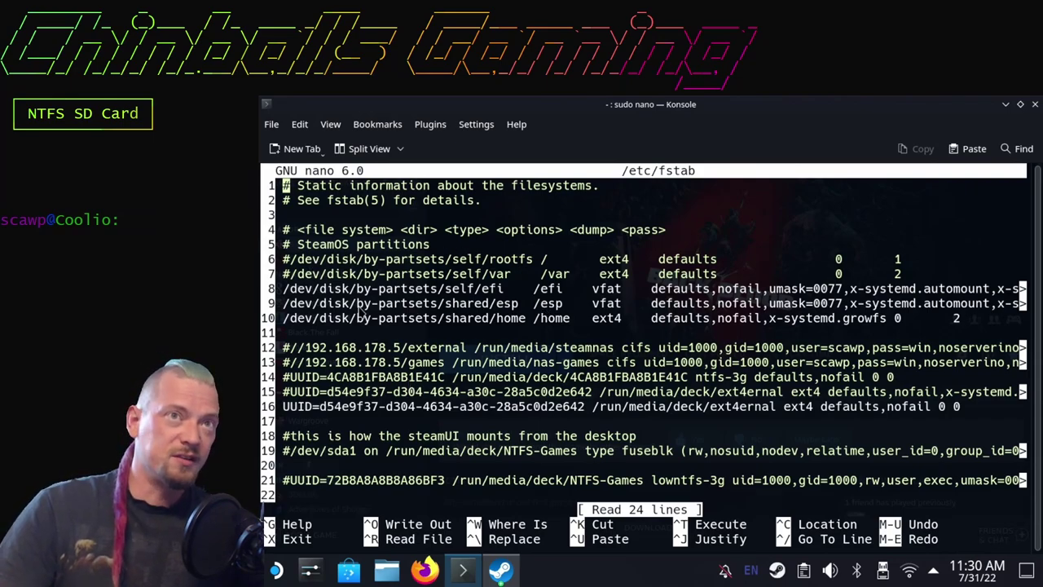
# - Go to the NTFS-Games entry on line 23 near the end of fstab and examine its UUID field
pyautogui.hotkey('ctrl', 'End')
pyautogui.press('Up')
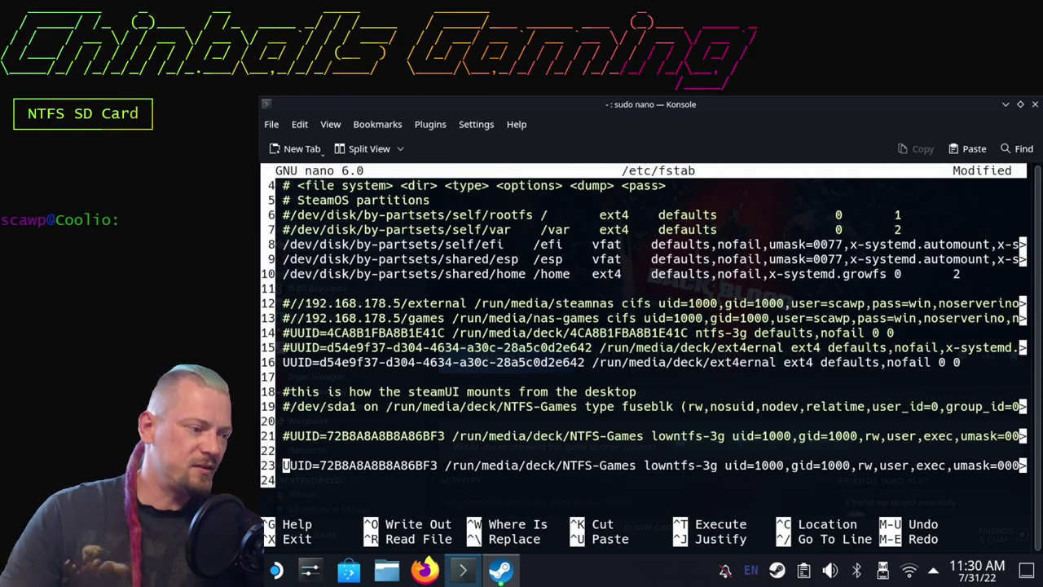
pyautogui.click(286, 480)
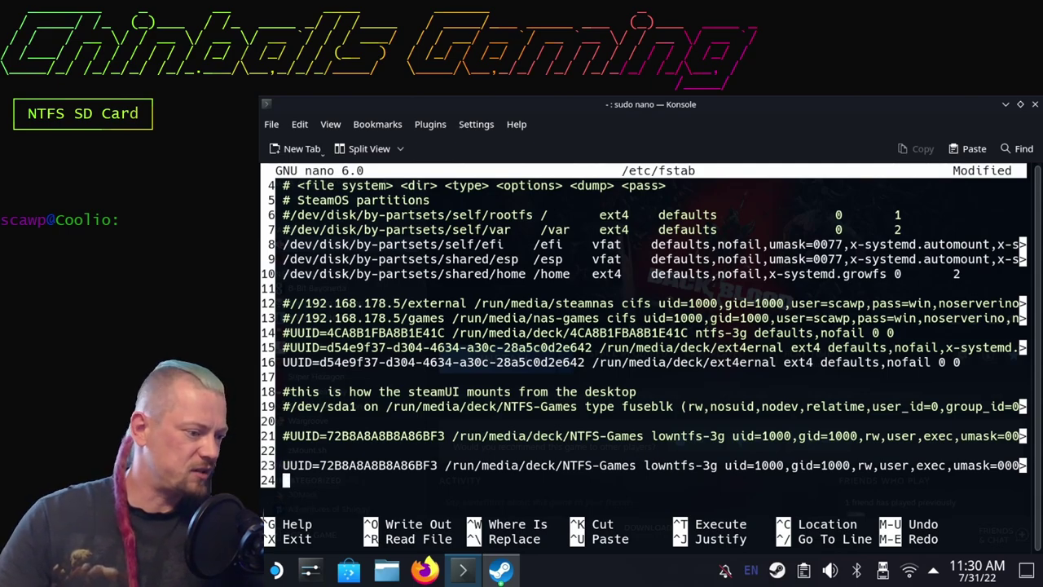
pyautogui.press('Up')
pyautogui.press('Right')
pyautogui.press('Right')
pyautogui.press('Right')
pyautogui.press('Right')
pyautogui.press('Right')
pyautogui.press('Right')
pyautogui.press('Right')
pyautogui.press('Right')
pyautogui.press('Right')
pyautogui.press('Right')
pyautogui.press('Right')
pyautogui.press('Right')
pyautogui.press('Right')
pyautogui.press('Right')
pyautogui.press('Right')
pyautogui.press('Right')
pyautogui.press('Right')
pyautogui.press('Right')
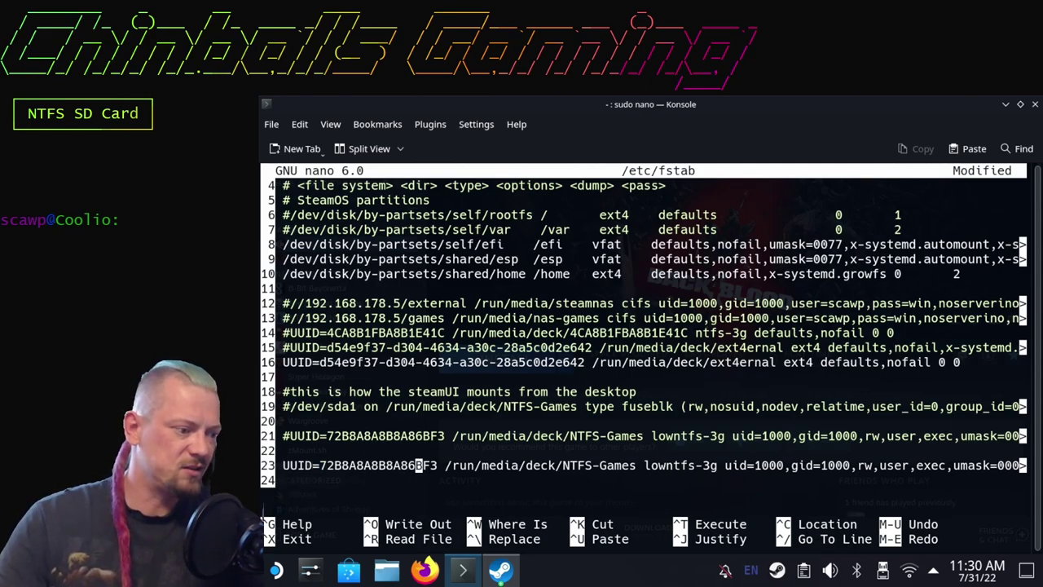
pyautogui.press('Left')
pyautogui.press('Left')
pyautogui.press('Left')
pyautogui.press('Left')
pyautogui.press('Left')
pyautogui.press('Left')
pyautogui.press('Left')
pyautogui.press('Left')
pyautogui.press('Left')
pyautogui.press('Left')
pyautogui.press('Left')
pyautogui.press('Left')
pyautogui.press('Right')
pyautogui.press('Right')
pyautogui.press('Right')
pyautogui.press('Right')
pyautogui.press('Right')
pyautogui.press('Right')
pyautogui.press('Right')
pyautogui.press('Right')
pyautogui.press('Right')
pyautogui.press('Right')
pyautogui.press('Right')
pyautogui.press('Right')
pyautogui.press('Right')
pyautogui.press('Right')
pyautogui.press('Right')
pyautogui.press('Right')
pyautogui.press('Right')
pyautogui.press('Right')
pyautogui.press('Left')
pyautogui.press('Left')
pyautogui.press('Right')
# - Examine the mount point path /run/media/deck/NTFS-Games in the fstab entry on line 23
pyautogui.hotkey('ctrl', 'Right')
pyautogui.hotkey('ctrl', 'Right')
pyautogui.hotkey('ctrl', 'Right')
pyautogui.hotkey('ctrl', 'Right')
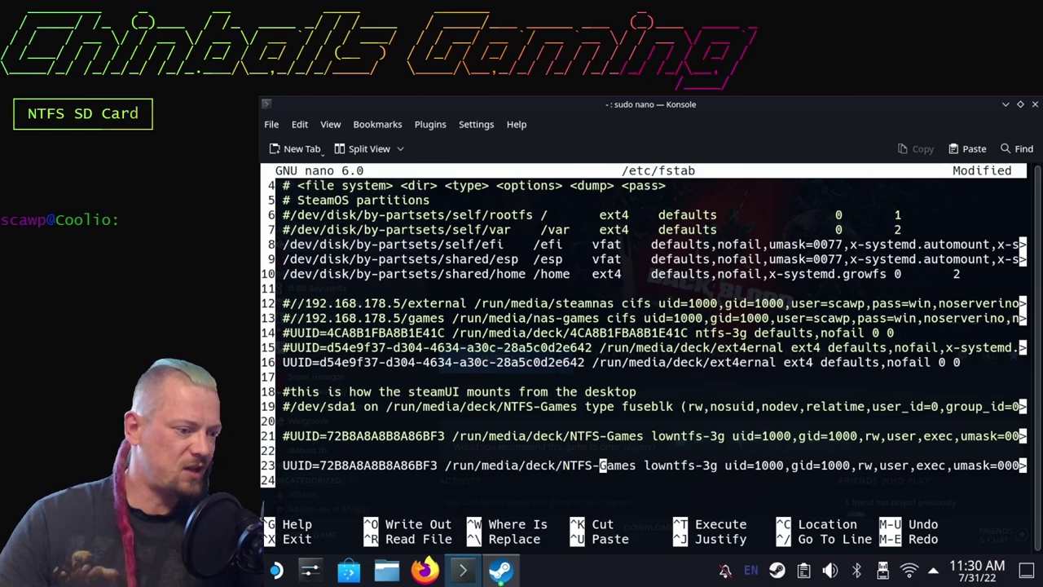
pyautogui.press('Right')
pyautogui.press('Right')
pyautogui.press('Left')
pyautogui.press('Left')
pyautogui.hotkey('ctrl', 'Left')
pyautogui.hotkey('ctrl', 'Right')
pyautogui.press('Left')
pyautogui.press('Left')
pyautogui.press('Left')
pyautogui.press('Left')
pyautogui.press('Left')
pyautogui.press('Left')
pyautogui.press('Left')
pyautogui.press('Left')
pyautogui.press('Left')
pyautogui.press('Left')
pyautogui.press('Left')
pyautogui.press('Left')
pyautogui.press('Right')
pyautogui.press('Right')
pyautogui.press('Right')
pyautogui.press('Right')
pyautogui.press('Right')
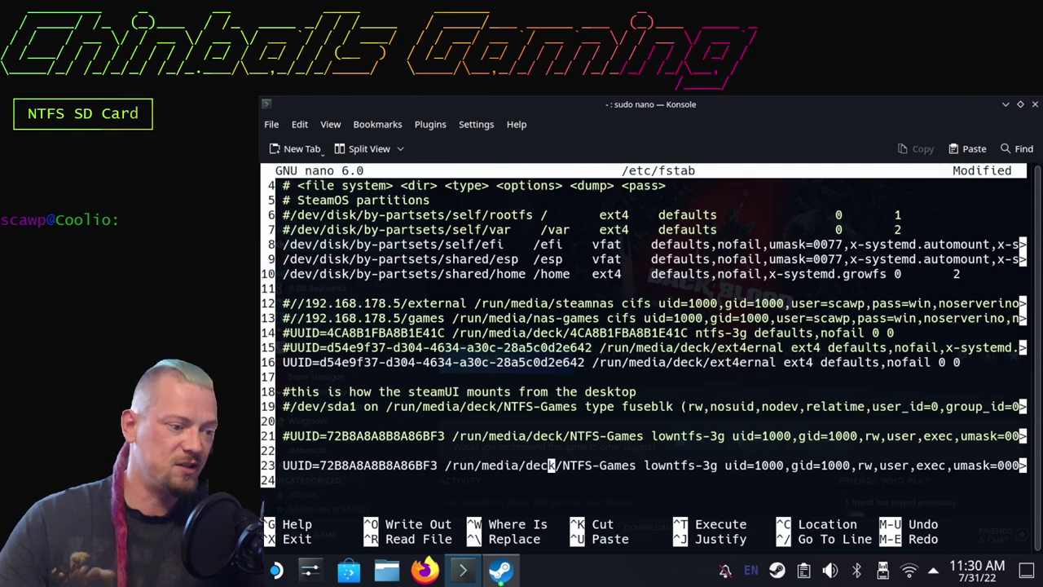
# - Examine the lowntfs-3g file system type in the NTFS-Games entry on line 23
pyautogui.hotkey('ctrl', 'Right')
pyautogui.hotkey('ctrl', 'Right')
pyautogui.hotkey('ctrl', 'Right')
pyautogui.press('Right')
pyautogui.press('Right')
pyautogui.press('Right')
pyautogui.press('Right')
pyautogui.press('Left')
pyautogui.press('Left')
pyautogui.press('Left')
pyautogui.press('Right')
pyautogui.press('Right')
pyautogui.press('Right')
pyautogui.press('Right')
pyautogui.press('Right')
pyautogui.press('Right')
pyautogui.press('Right')
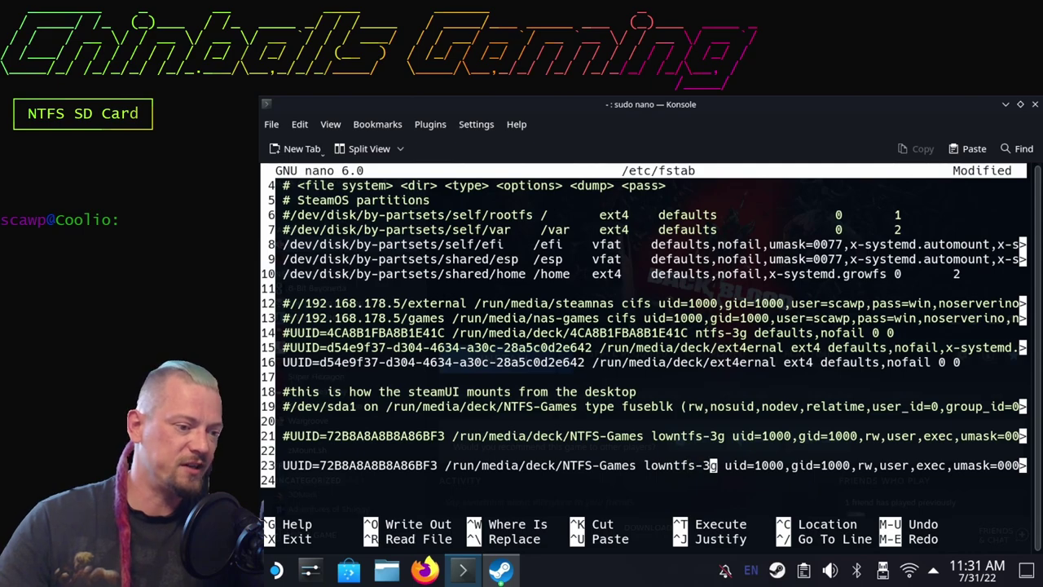
pyautogui.press('Left')
pyautogui.press('Left')
pyautogui.press('Left')
pyautogui.press('Left')
pyautogui.press('Left')
pyautogui.press('Left')
pyautogui.press('Left')
pyautogui.press('Left')
pyautogui.press('Right')
pyautogui.press('Right')
pyautogui.press('Right')
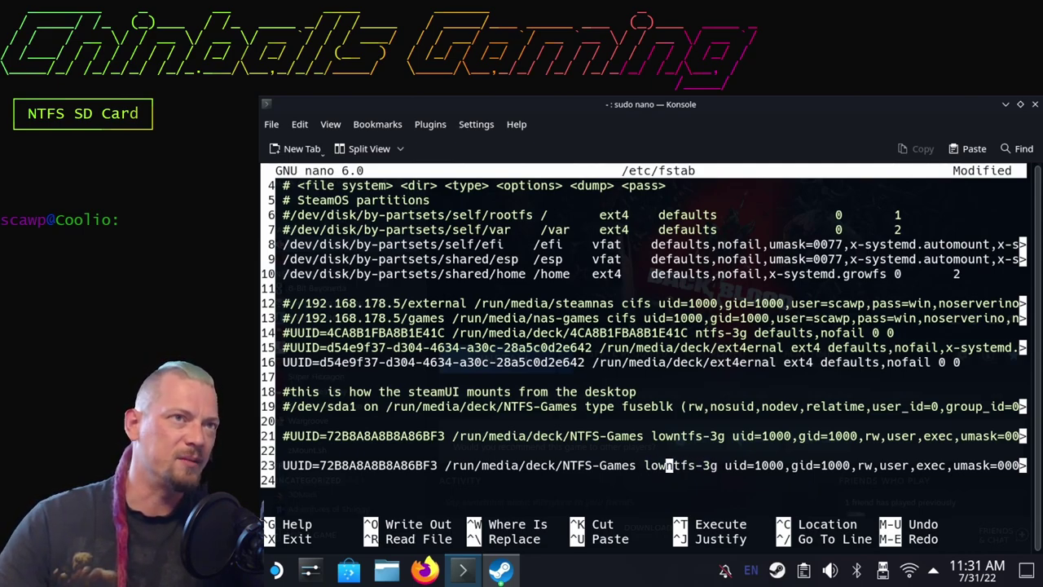
# - Examine the uid and gid options of the NTFS-Games entry on line 23
pyautogui.press('Right')
pyautogui.press('Right')
pyautogui.press('Right')
pyautogui.press('Right')
pyautogui.press('Right')
pyautogui.press('Right')
pyautogui.press('Right')
pyautogui.press('Right')
pyautogui.press('Right')
pyautogui.press('Right')
pyautogui.press('Right')
pyautogui.press('Right')
pyautogui.press('Right')
pyautogui.press('Right')
pyautogui.press('Right')
pyautogui.press('Right')
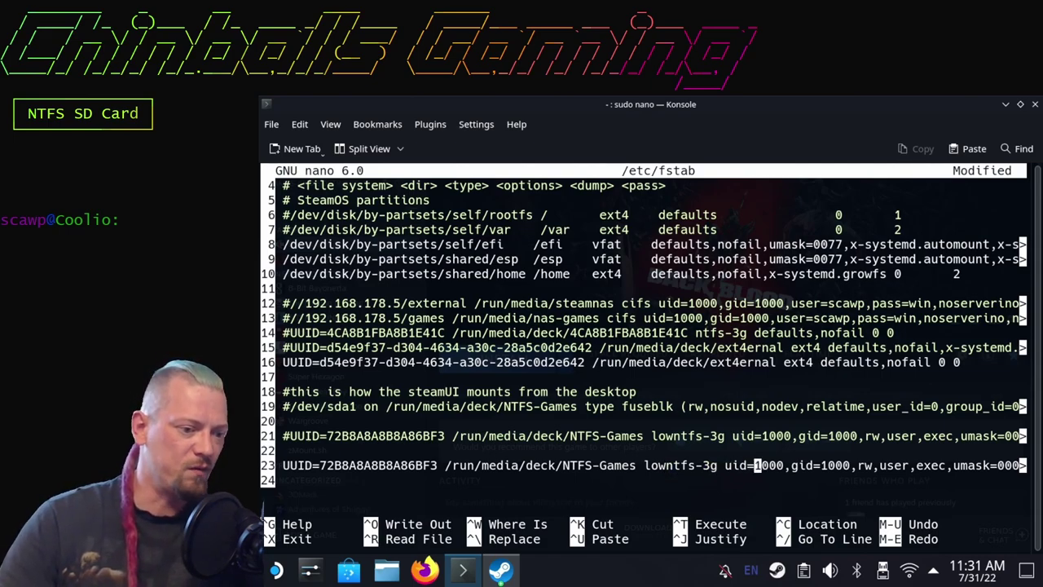
pyautogui.press('Right')
pyautogui.press('Right')
pyautogui.press('Right')
pyautogui.press('Right')
pyautogui.press('Right')
pyautogui.press('Right')
pyautogui.press('Right')
pyautogui.press('Right')
pyautogui.press('Right')
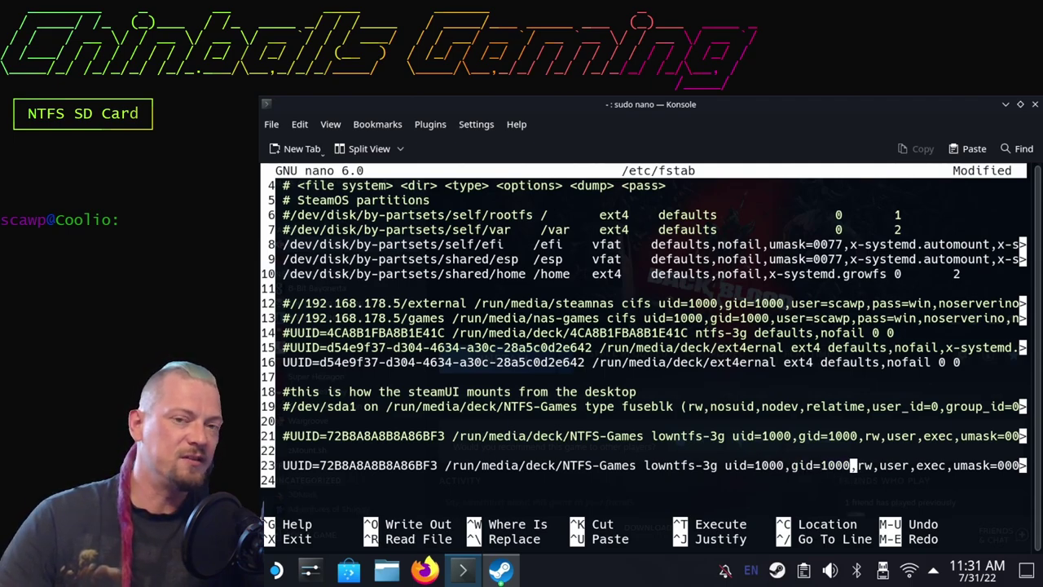
# - Go through the rw, user and exec mount options of the NTFS-Games entry
pyautogui.press('Right')
pyautogui.press('Right')
pyautogui.press('Right')
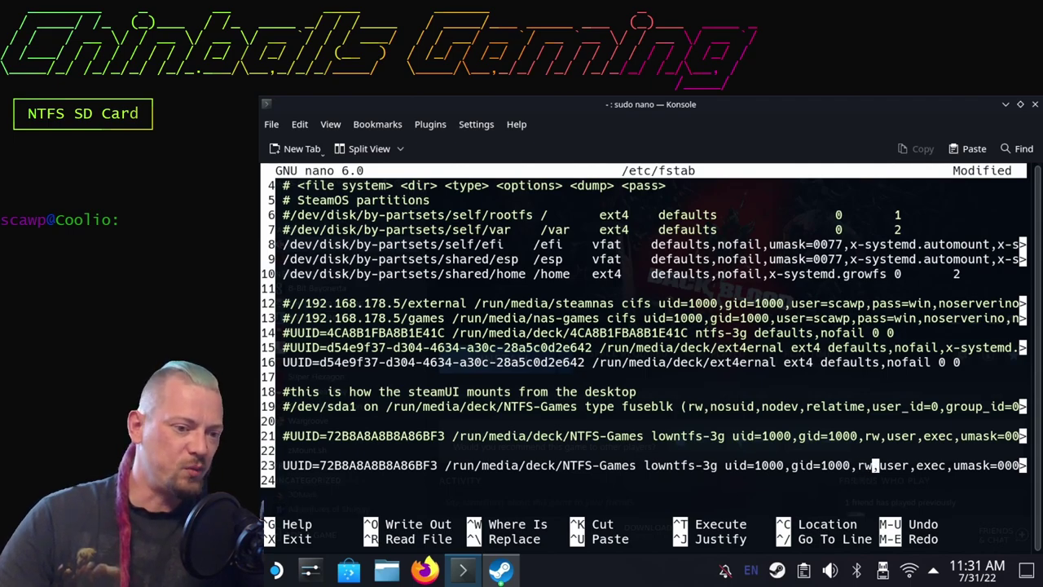
pyautogui.press('Right')
pyautogui.press('Right')
pyautogui.press('Right')
pyautogui.press('Right')
pyautogui.press('Right')
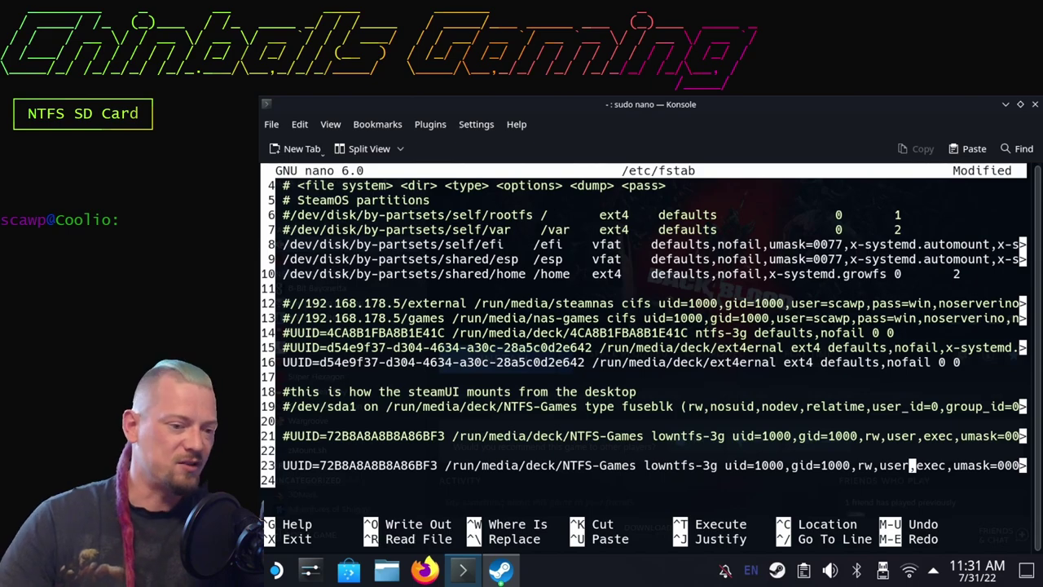
pyautogui.press('Right')
pyautogui.press('Right')
pyautogui.press('Right')
pyautogui.press('Right')
pyautogui.press('Right')
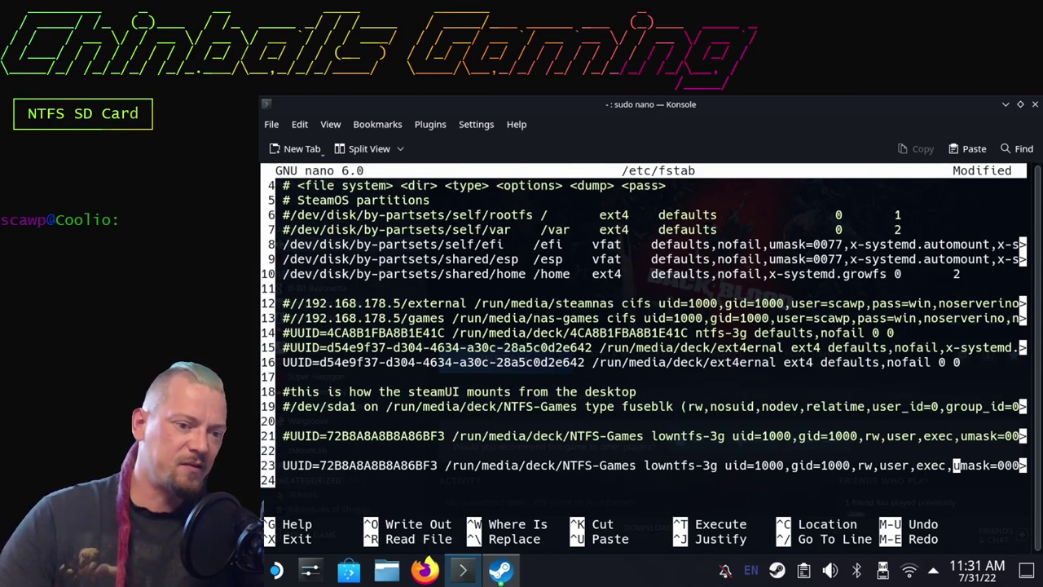
# - Examine the umask option of the NTFS-Games entry on line 23
pyautogui.press('Right')
pyautogui.press('Right')
pyautogui.press('Right')
pyautogui.press('Right')
pyautogui.press('Right')
pyautogui.press('Right')
pyautogui.press('Right')
pyautogui.press('Right')
pyautogui.press('Right')
pyautogui.press('Left')
pyautogui.press('Left')
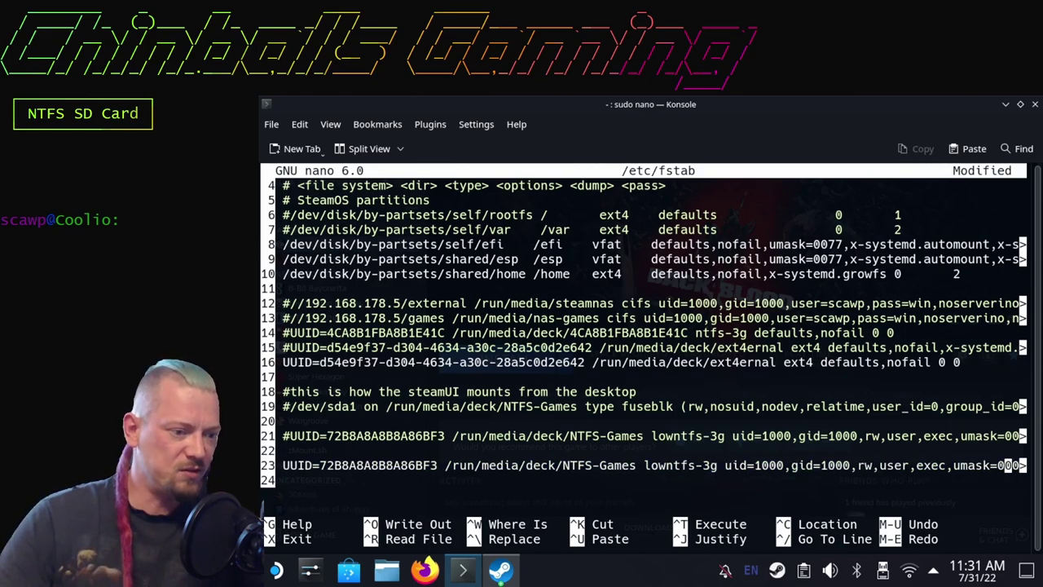
pyautogui.press('Right')
pyautogui.press('Left')
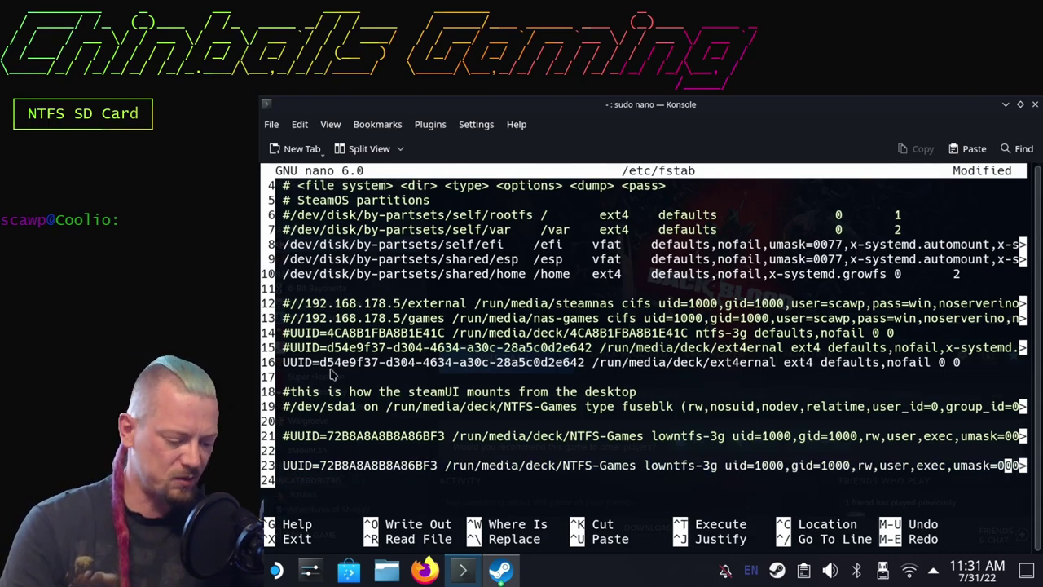
# - Shrink the terminal text by two sizes to fit the whole NTFS-Games entry, and go to the empty line 24 below it
pyautogui.hotkey('ctrl', '-')
pyautogui.hotkey('ctrl', '-')
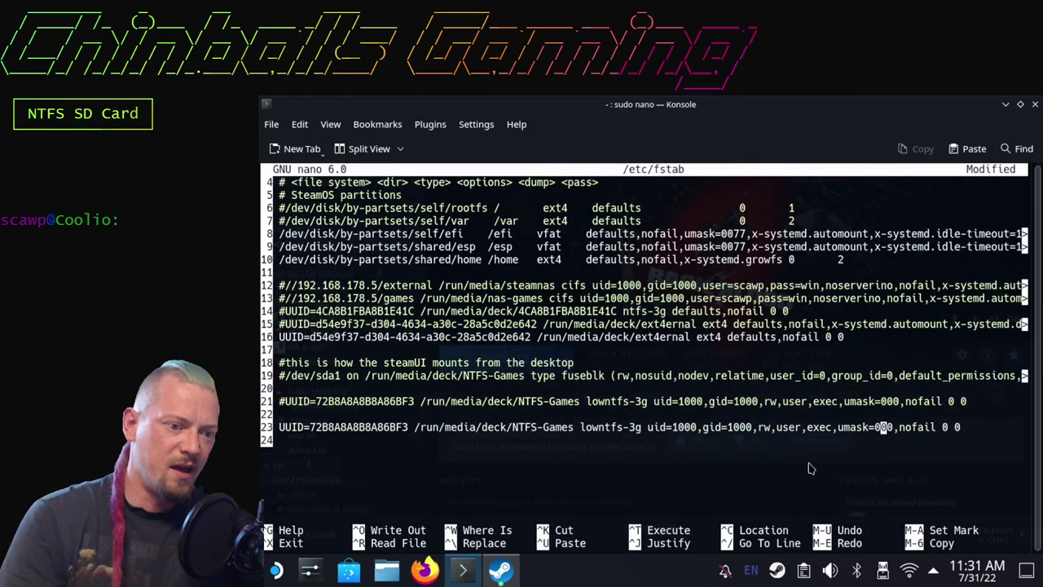
pyautogui.press('Down')
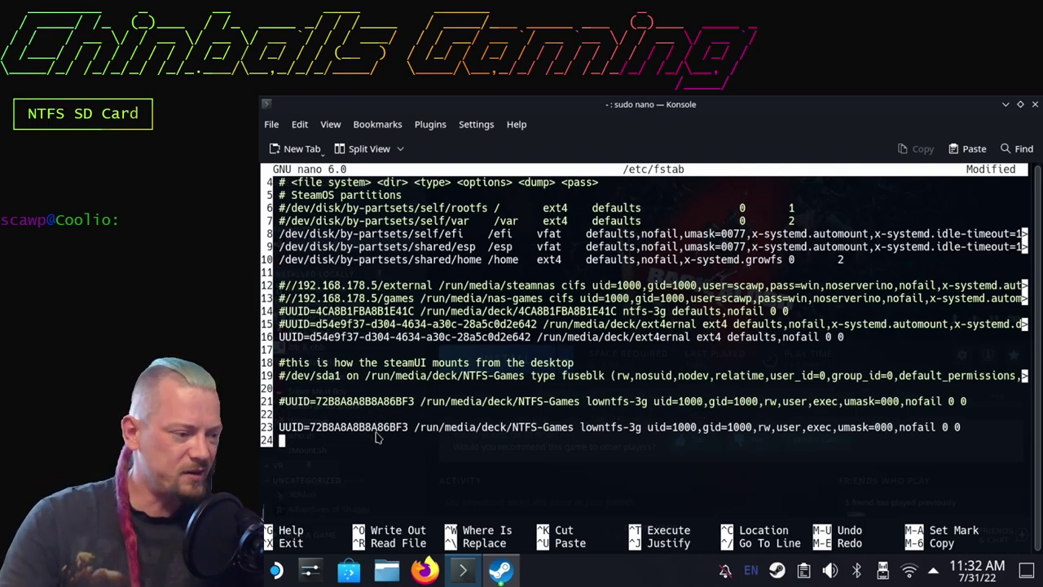
# - List the device names and UUIDs with lsblk -oNAME,UUID in a second terminal session, and return to the open fstab file
pyautogui.click(302, 149)
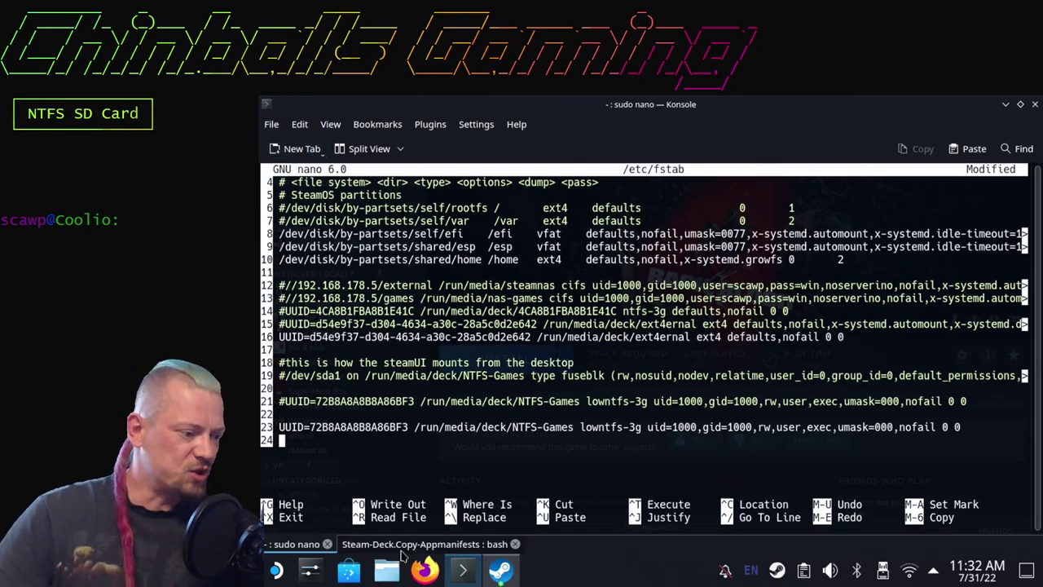
pyautogui.click(411, 544)
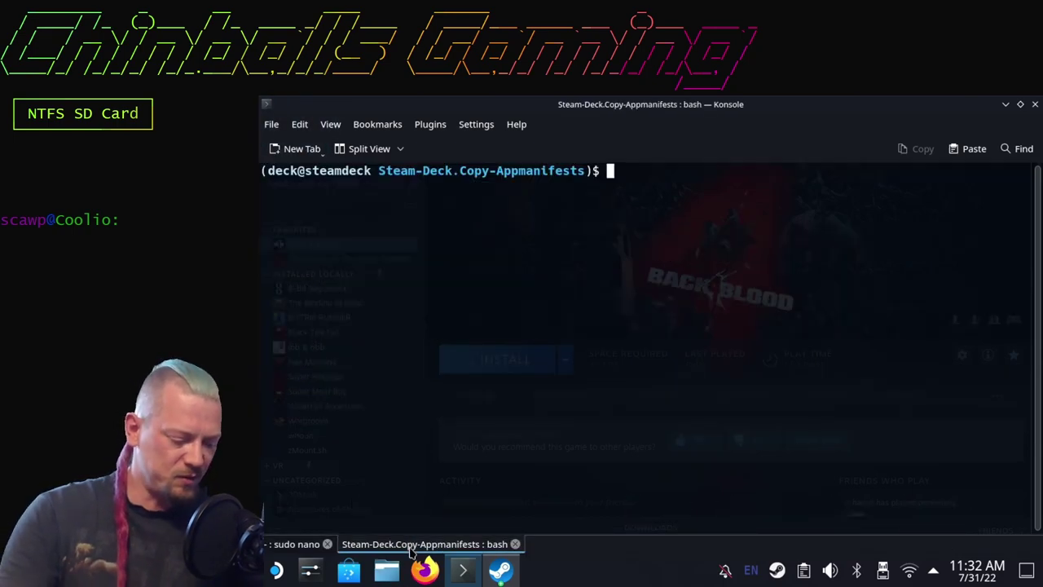
pyautogui.write('lsblk -')
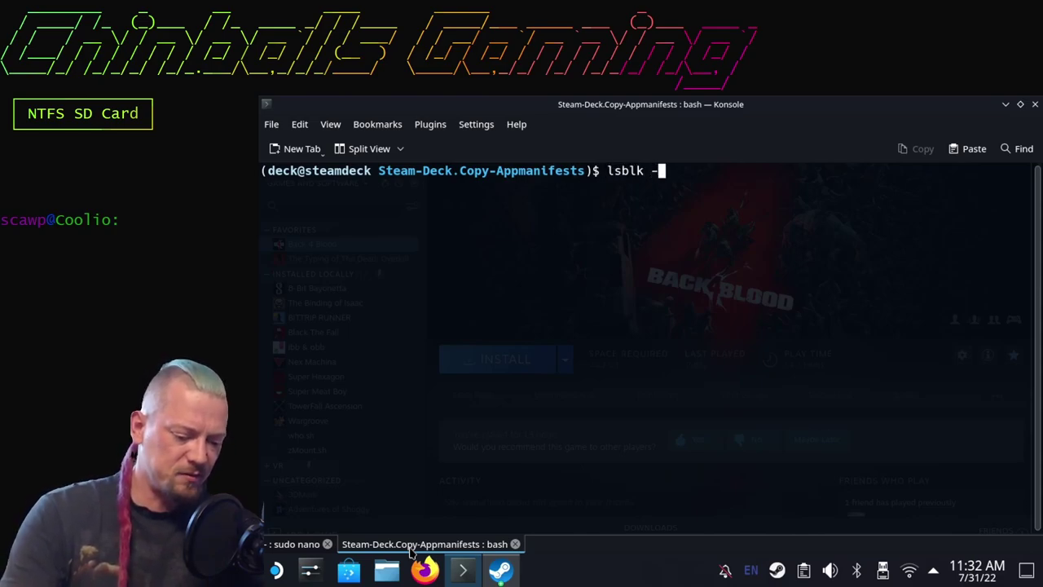
pyautogui.write('oNAME,')
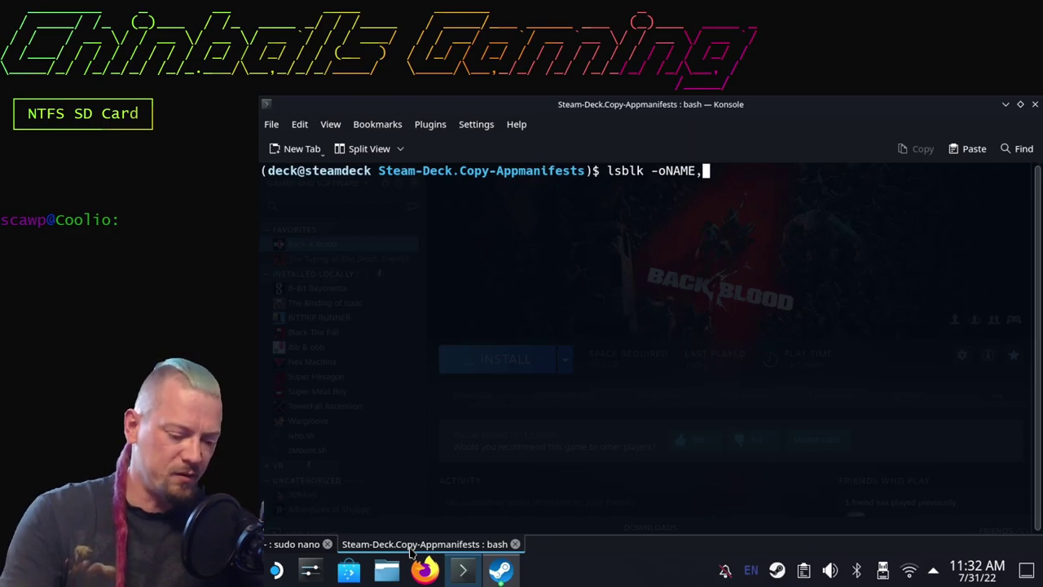
pyautogui.write('UUID')
pyautogui.press('Return')
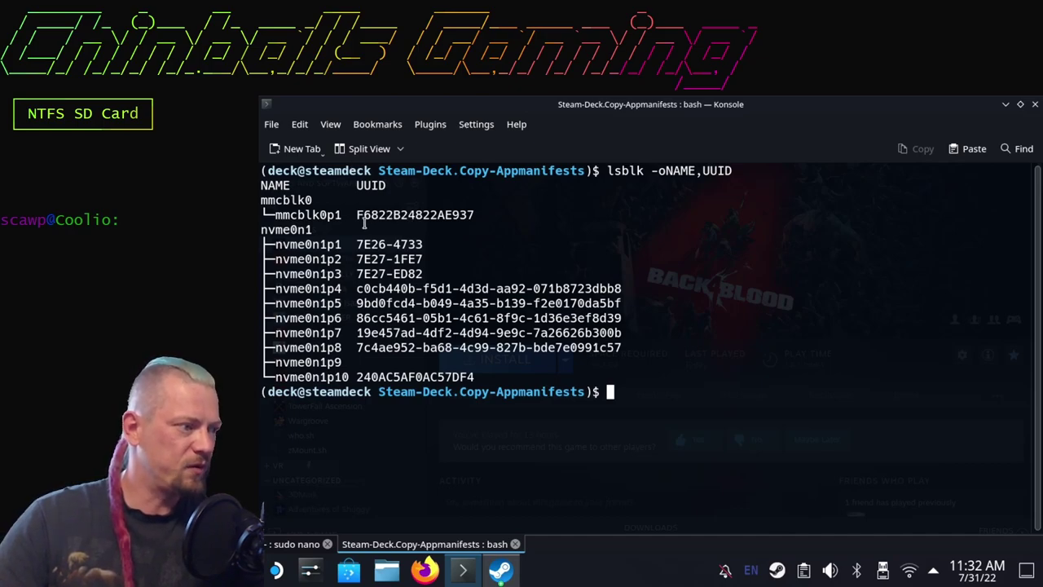
pyautogui.click(317, 543)
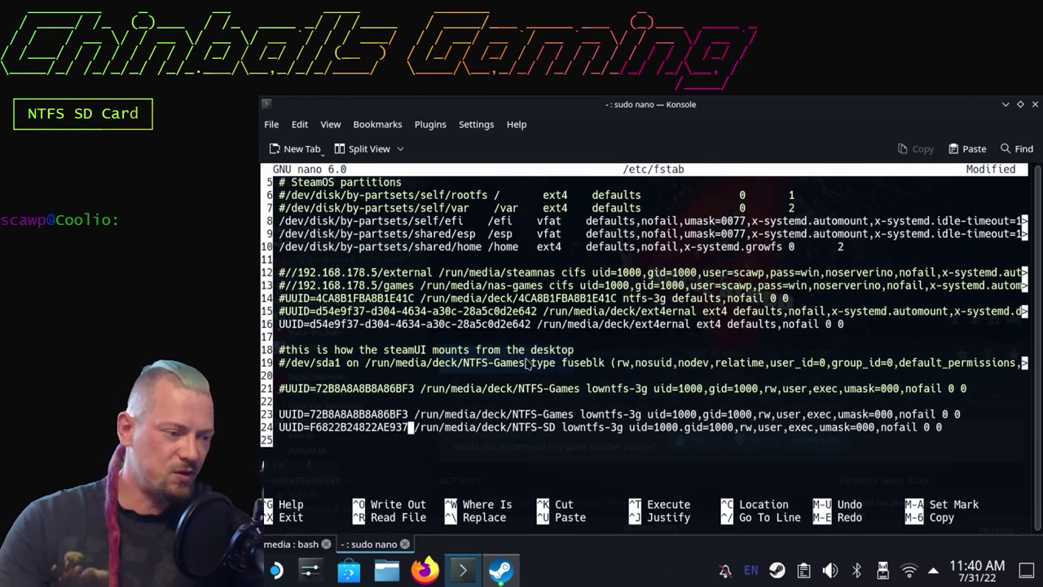
# - Check the UUID and the /run/media/deck/NTFS-SD mount point of the new fstab entry on line 24
pyautogui.press('Left')
pyautogui.press('Left')
pyautogui.press('Left')
pyautogui.press('Left')
pyautogui.press('Left')
pyautogui.press('Left')
pyautogui.press('Left')
pyautogui.press('Left')
pyautogui.press('Left')
pyautogui.press('Left')
pyautogui.press('Left')
pyautogui.press('Left')
pyautogui.press('Left')
pyautogui.press('Left')
pyautogui.press('Left')
pyautogui.press('Left')
pyautogui.press('Left')
pyautogui.press('Left')
pyautogui.press('Left')
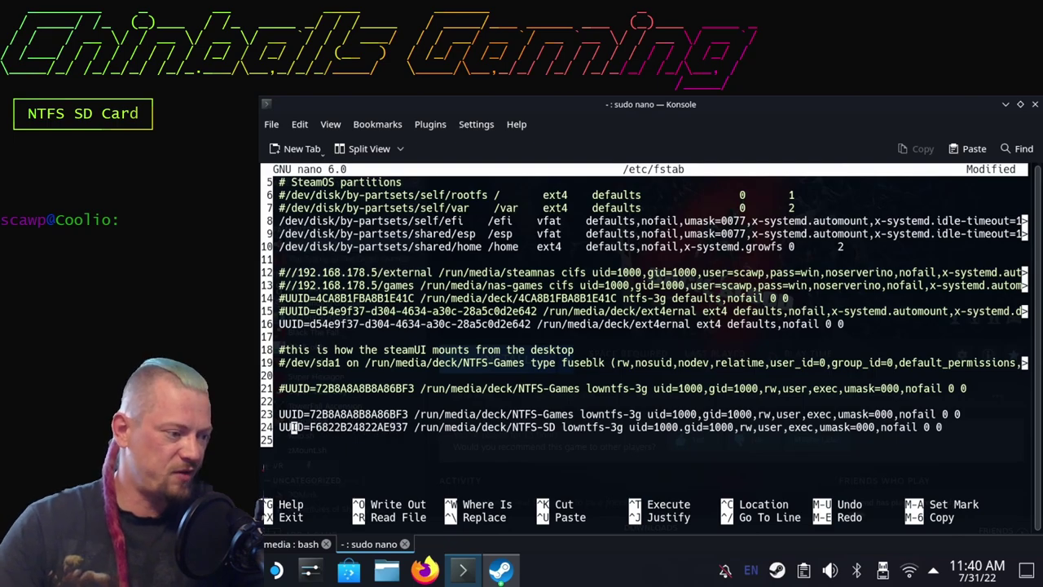
pyautogui.press('Right')
pyautogui.press('Right')
pyautogui.press('Right')
pyautogui.press('Right')
pyautogui.press('Right')
pyautogui.press('Right')
pyautogui.press('Right')
pyautogui.press('Right')
pyautogui.press('Right')
pyautogui.press('Right')
pyautogui.press('Right')
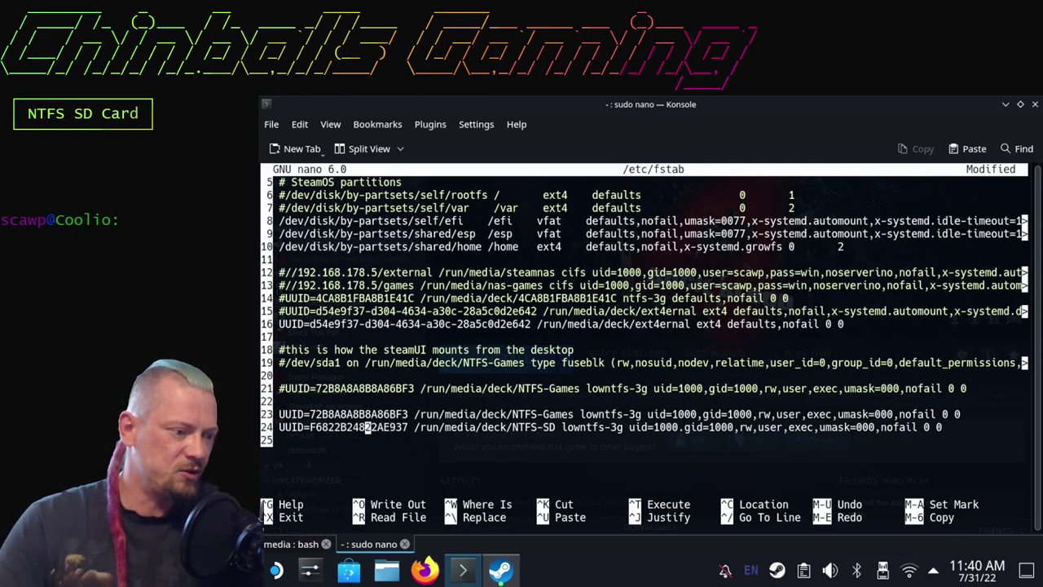
pyautogui.press('Right')
pyautogui.press('Right')
pyautogui.press('Right')
pyautogui.press('Right')
pyautogui.press('Right')
pyautogui.press('Right')
pyautogui.press('Right')
pyautogui.press('Right')
pyautogui.press('Right')
pyautogui.press('Right')
pyautogui.press('Right')
pyautogui.press('Right')
pyautogui.press('Right')
pyautogui.press('Right')
pyautogui.press('Right')
pyautogui.press('Right')
pyautogui.press('Right')
pyautogui.press('Right')
pyautogui.press('Right')
pyautogui.press('Right')
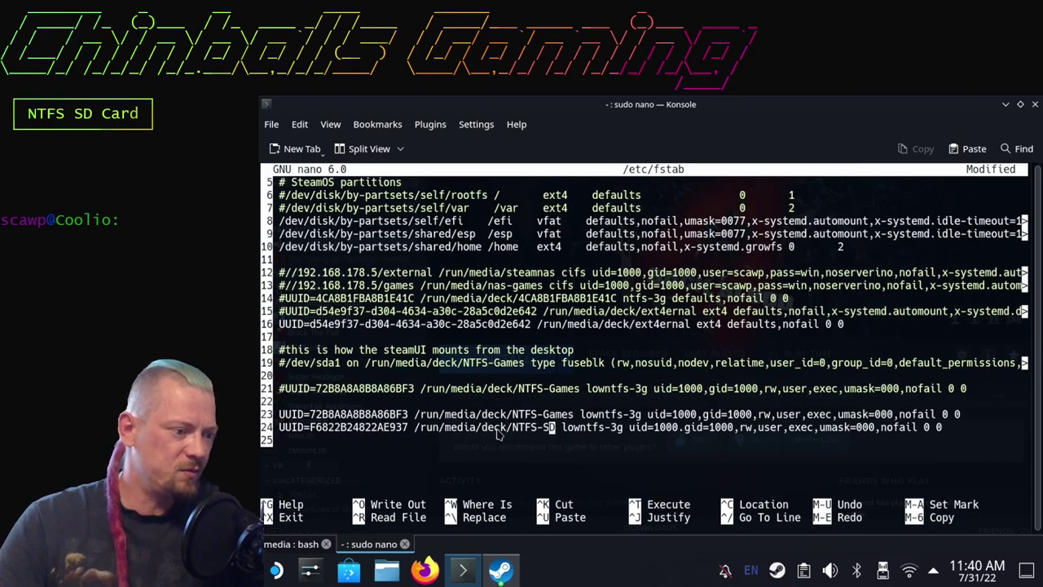
# - Replace the period between uid=1000 and gid=1000 with a comma in the NTFS-SD entry
pyautogui.press('Right')
pyautogui.press('Right')
pyautogui.press('Right')
pyautogui.press('Right')
pyautogui.press('Right')
pyautogui.press('Right')
pyautogui.press('Right')
pyautogui.press('Right')
pyautogui.press('Right')
pyautogui.press('Right')
pyautogui.press('Right')
pyautogui.press('Right')
pyautogui.press('Right')
pyautogui.press('Right')
pyautogui.press('Right')
pyautogui.press('Right')
pyautogui.press('Right')
pyautogui.press('Right')
pyautogui.press('Right')
pyautogui.press('Right')
pyautogui.press('Right')
pyautogui.press('BackSpace')
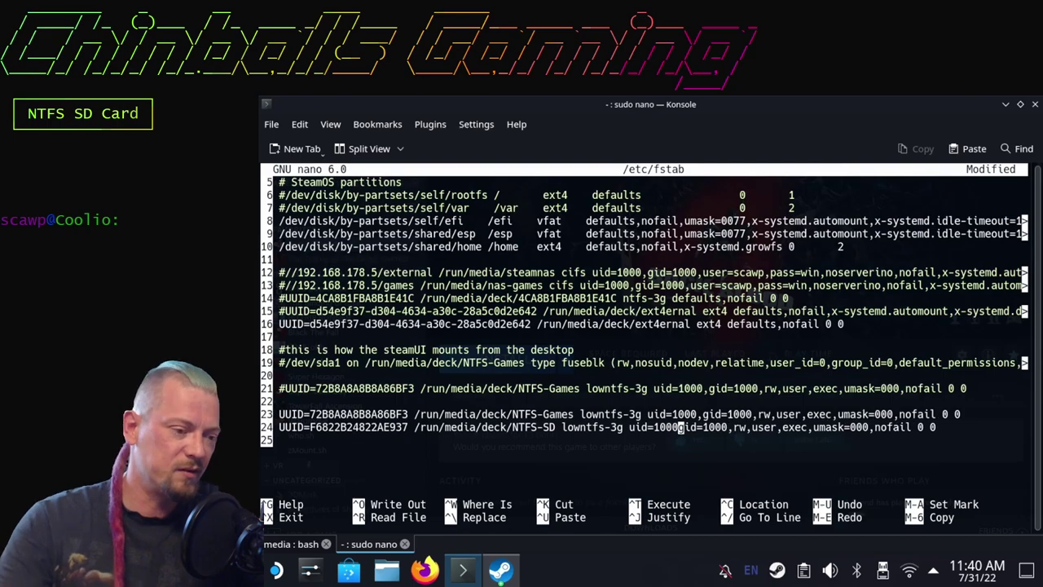
pyautogui.write(',')
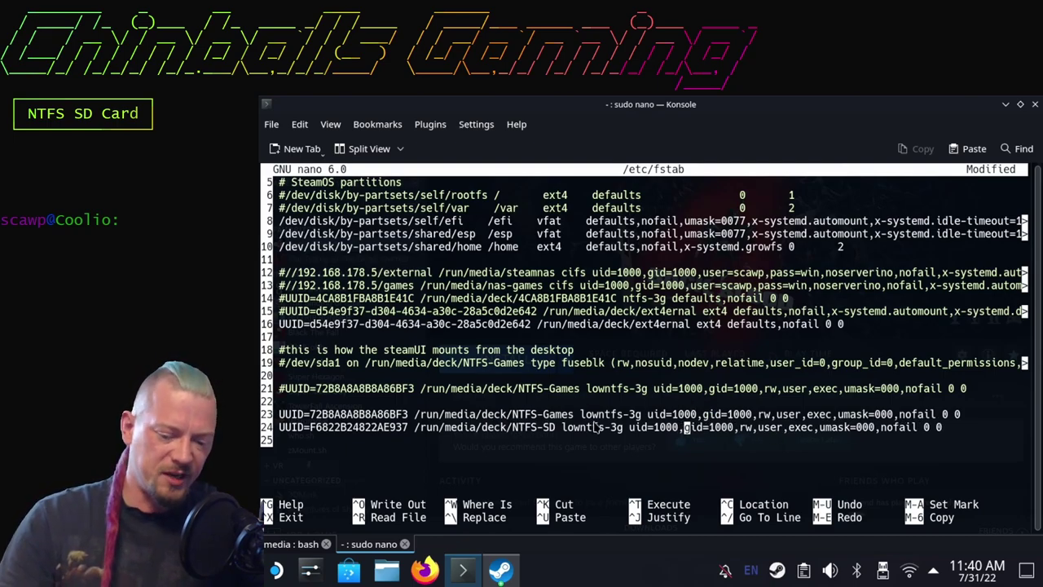
# - Review the remaining mount options of the NTFS-SD entry, from gid through umask and nofail
pyautogui.press('Right')
pyautogui.press('Right')
pyautogui.press('Right')
pyautogui.press('Right')
pyautogui.press('Right')
pyautogui.press('Right')
pyautogui.press('Right')
pyautogui.press('Right')
pyautogui.press('Right')
pyautogui.press('Right')
pyautogui.press('Right')
pyautogui.press('Right')
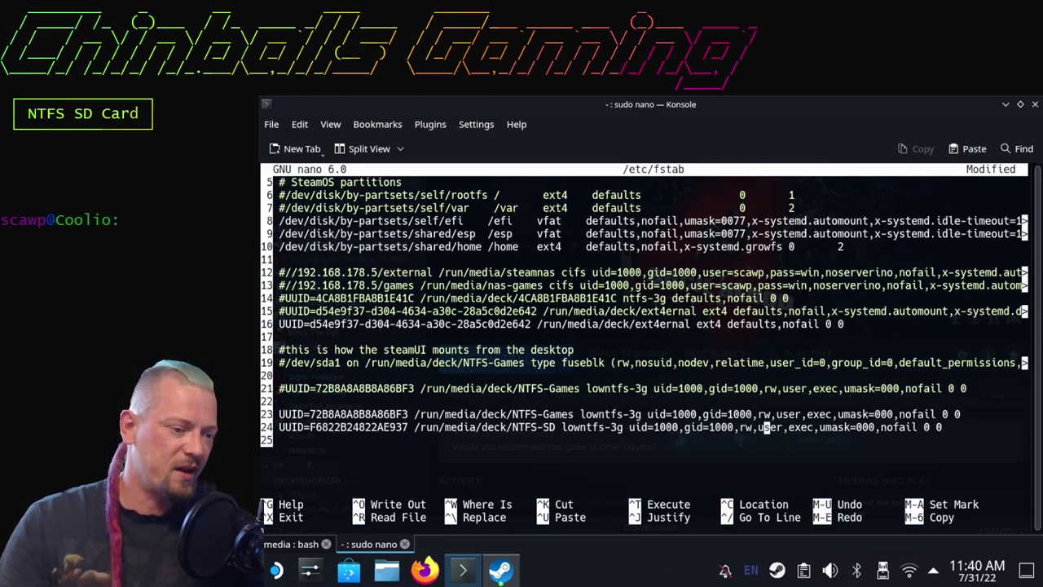
pyautogui.press('Left')
pyautogui.press('Left')
pyautogui.press('Left')
pyautogui.press('Left')
pyautogui.press('Left')
pyautogui.press('Left')
pyautogui.press('Left')
pyautogui.press('Left')
pyautogui.press('Left')
pyautogui.press('Left')
pyautogui.press('Left')
pyautogui.press('Left')
pyautogui.press('Left')
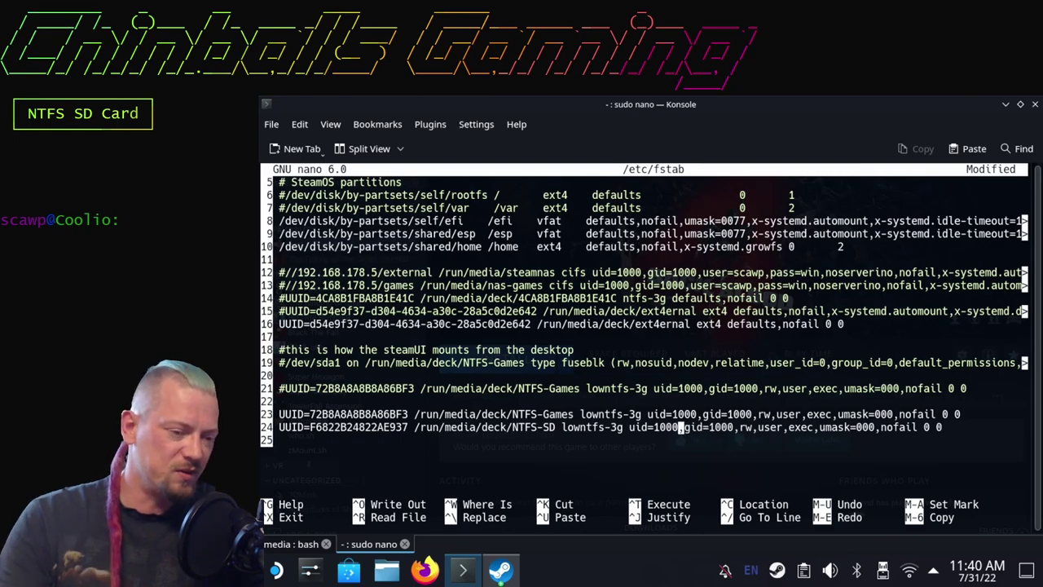
pyautogui.press('Right')
pyautogui.press('Right')
pyautogui.press('Right')
pyautogui.press('Right')
pyautogui.press('Right')
pyautogui.press('Right')
pyautogui.press('Right')
pyautogui.press('Right')
pyautogui.press('Right')
pyautogui.press('Right')
pyautogui.press('Right')
pyautogui.press('Right')
pyautogui.press('Right')
pyautogui.press('Right')
pyautogui.press('Right')
pyautogui.press('Right')
pyautogui.press('Right')
pyautogui.press('Right')
pyautogui.press('Right')
pyautogui.press('Right')
pyautogui.press('Right')
pyautogui.press('Right')
pyautogui.press('Right')
pyautogui.press('Right')
pyautogui.press('Right')
pyautogui.press('Right')
pyautogui.press('Right')
pyautogui.press('Right')
pyautogui.press('Right')
pyautogui.press('Right')
pyautogui.press('Right')
pyautogui.press('Right')
pyautogui.press('Right')
pyautogui.press('Right')
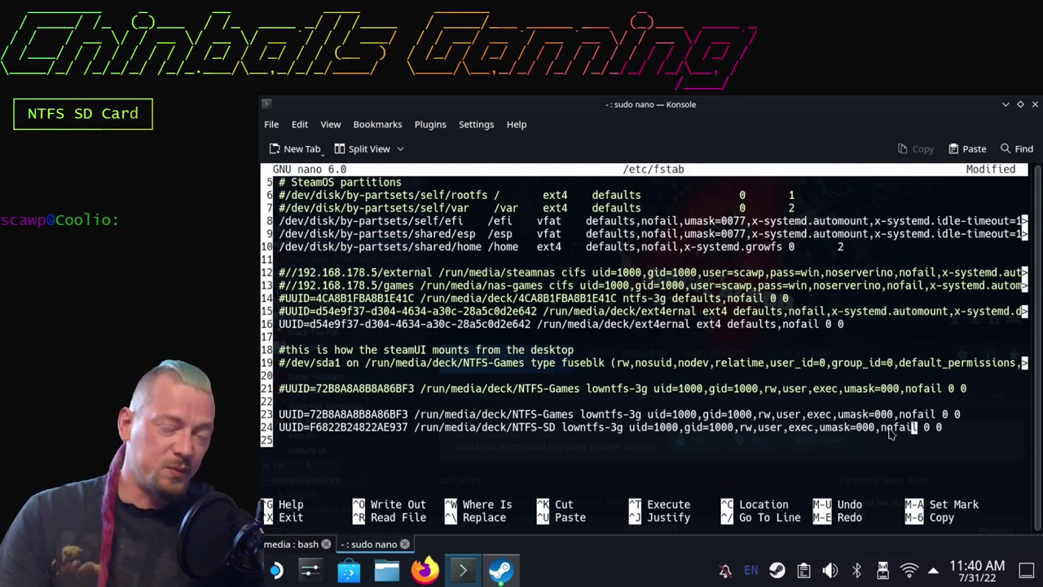
pyautogui.press('Left')
pyautogui.press('Left')
pyautogui.press('Left')
pyautogui.press('Left')
pyautogui.press('Left')
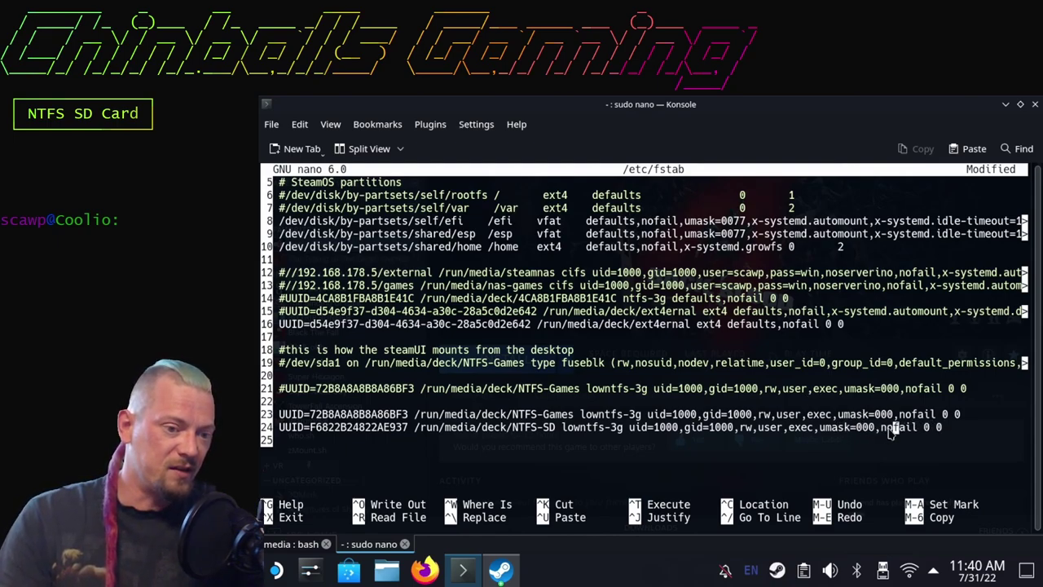
# - Save and close the fstab file, and power off the system with shutdown now
pyautogui.hotkey('ctrl', 's')
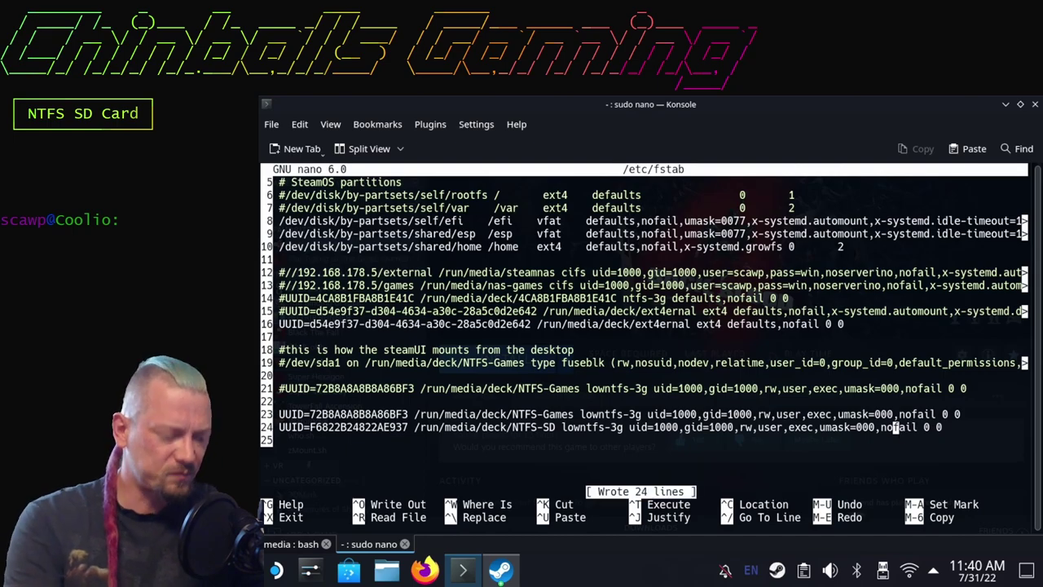
pyautogui.hotkey('ctrl', 'x')
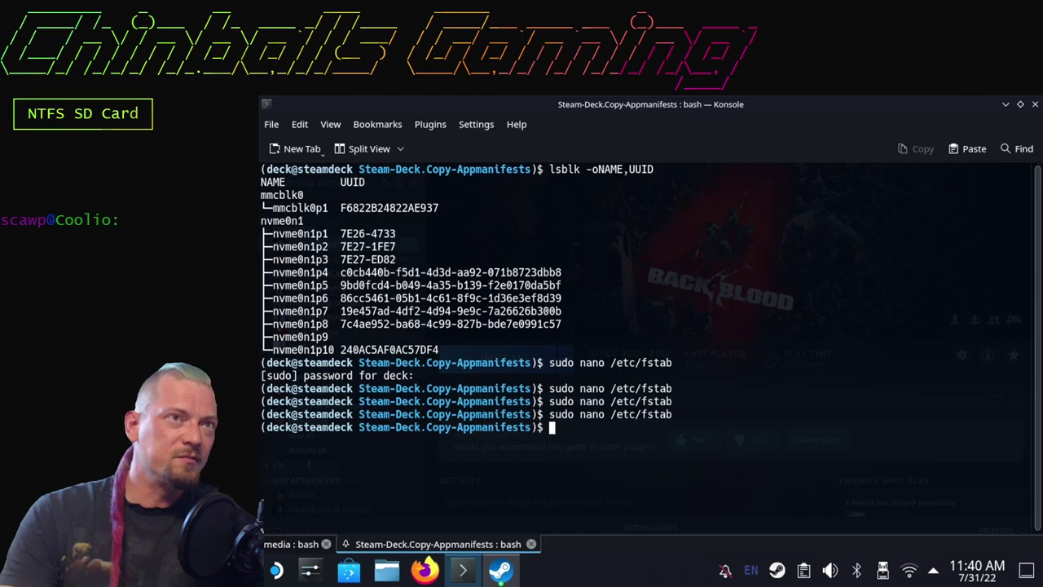
pyautogui.write('shutd')
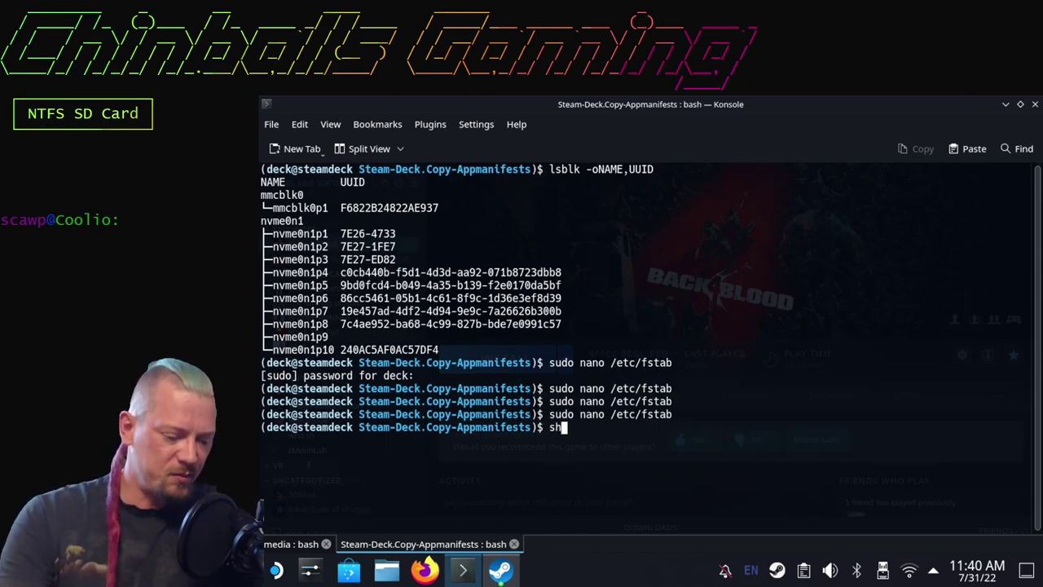
pyautogui.write('own now')
pyautogui.press('Return')
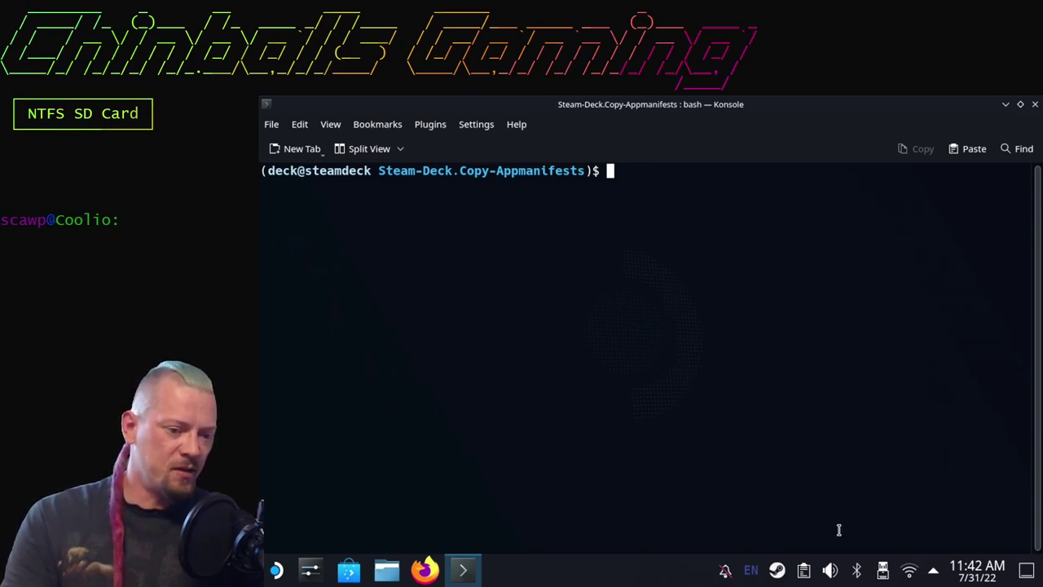
# - Check the storage volumes in Disks & Devices, and open Steam's library folder management from its download settings
pyautogui.click(882, 573)
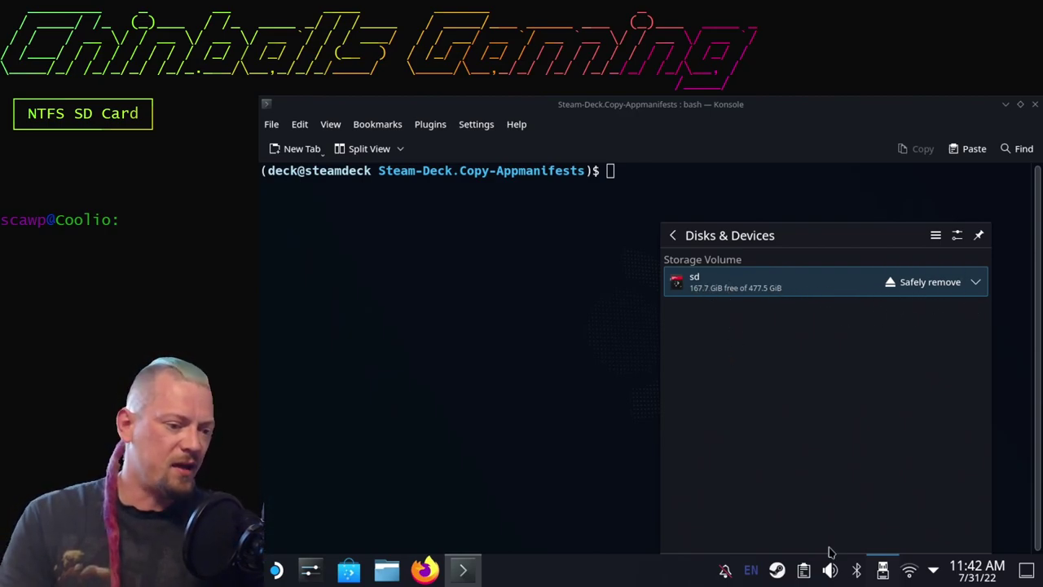
pyautogui.rightClick(779, 573)
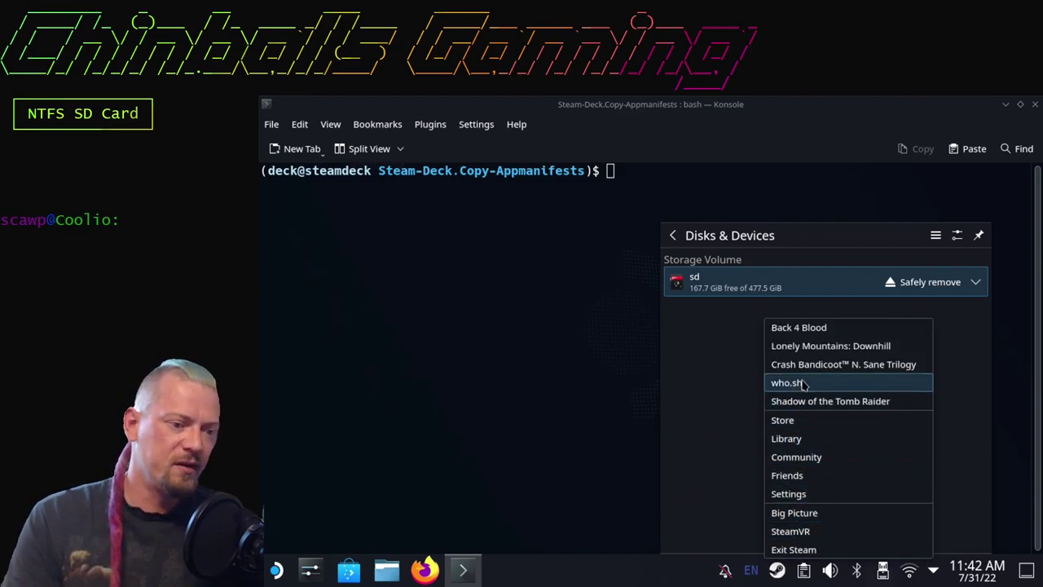
pyautogui.click(788, 494)
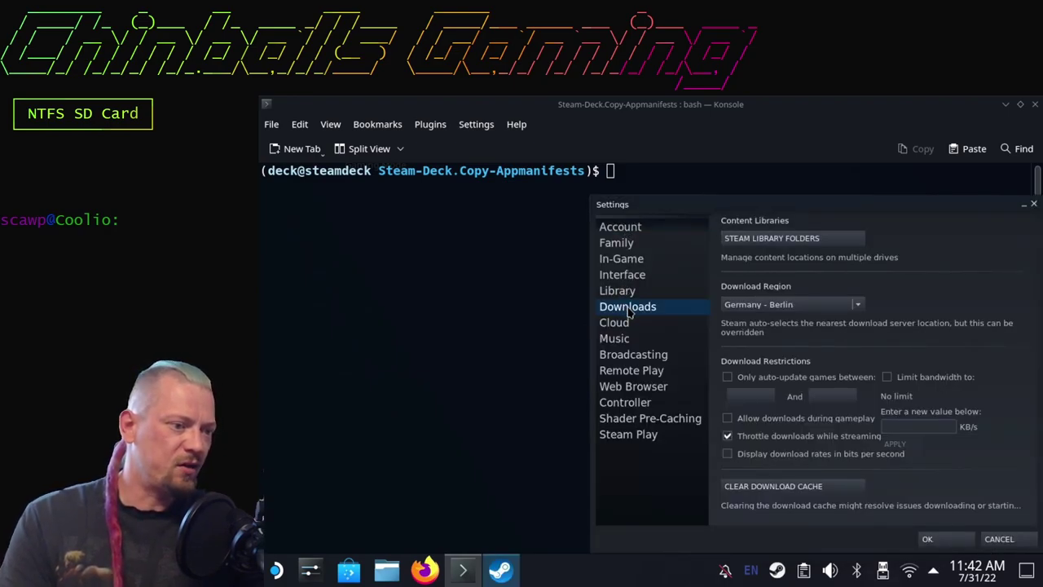
pyautogui.click(756, 239)
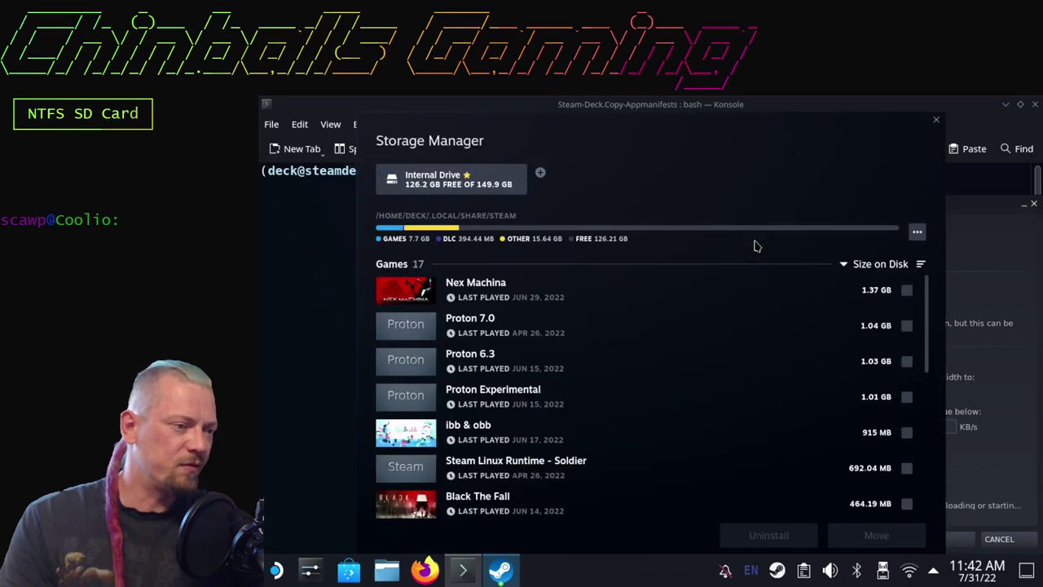
# - Add /run/media/deck/NTFS-SD as a new Steam library folder
pyautogui.click(540, 172)
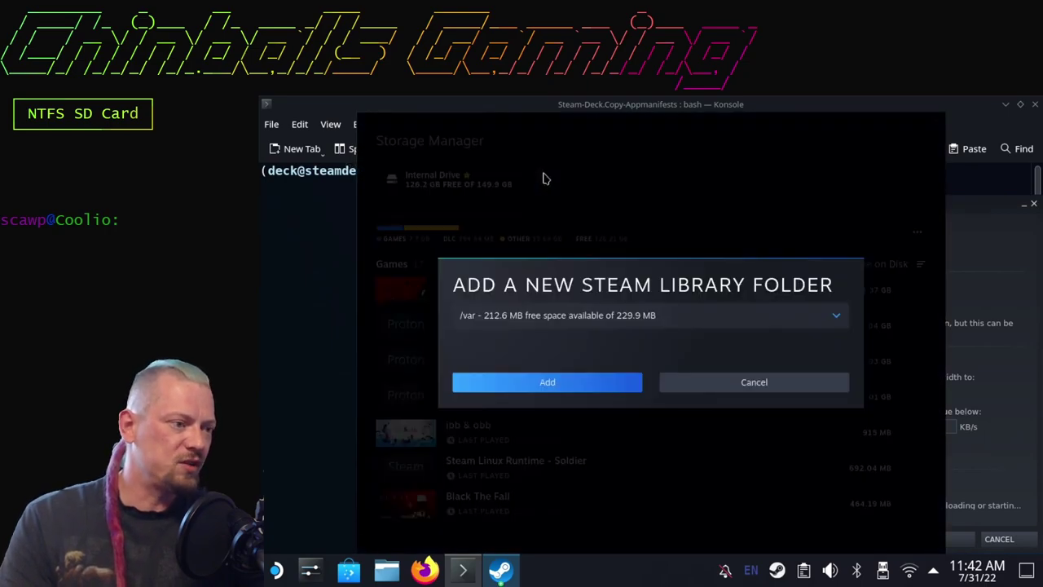
pyautogui.click(560, 316)
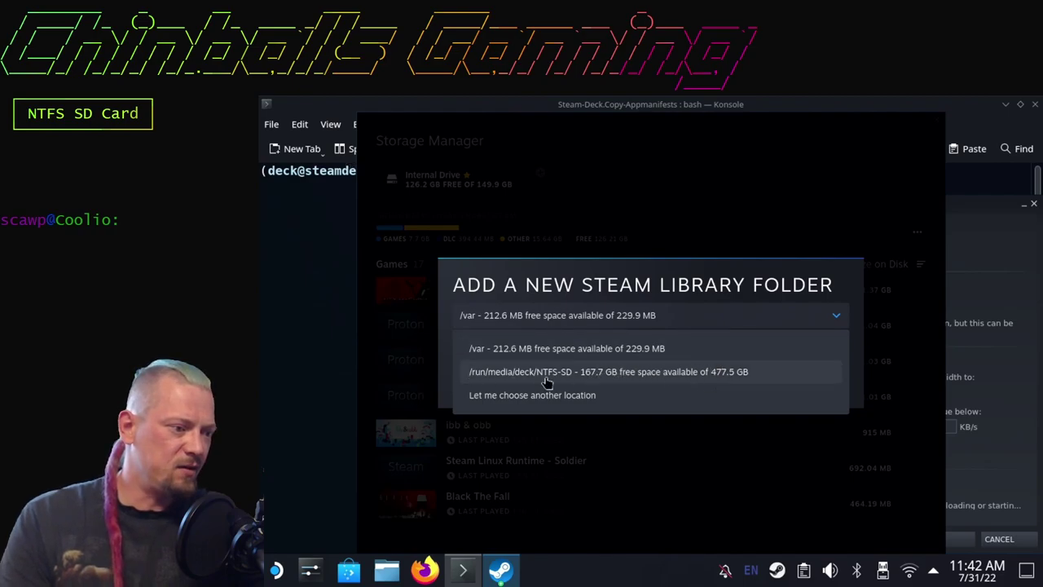
pyautogui.click(593, 375)
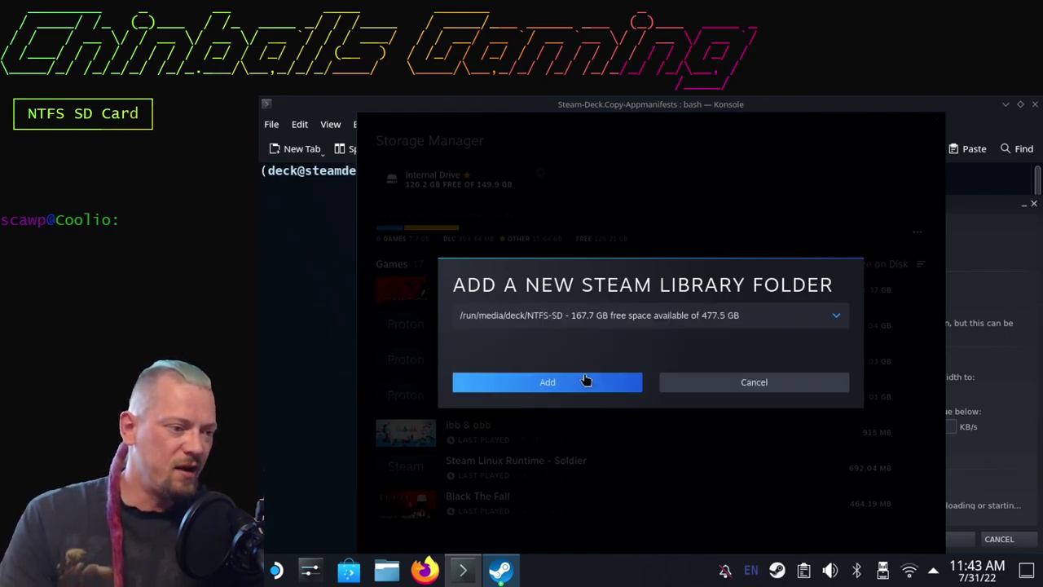
pyautogui.click(572, 390)
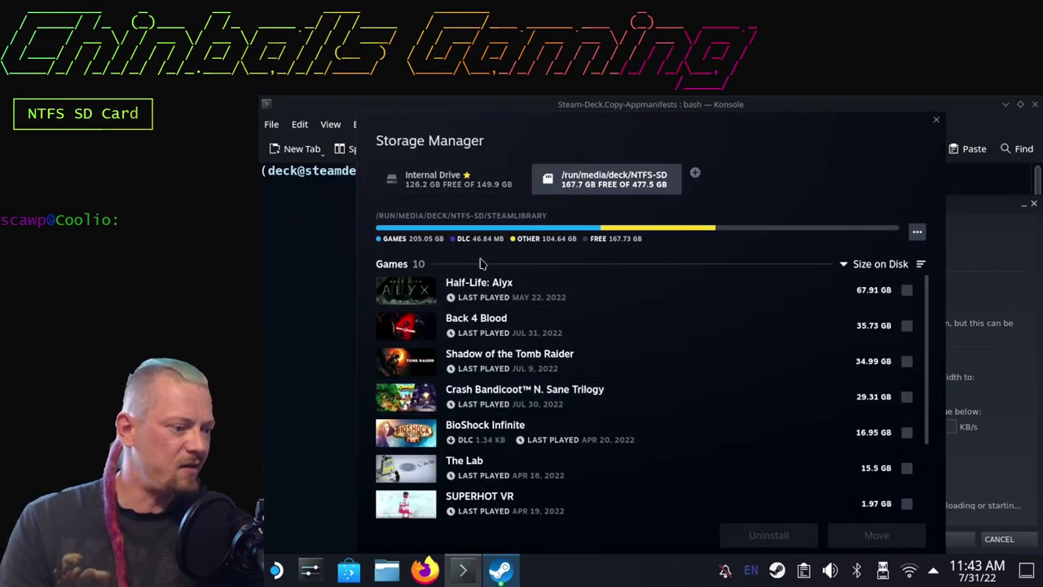
# - Look through the games in the NTFS-SD library folder and close the Storage Manager
pyautogui.scroll(-3, 521, 363)
pyautogui.scroll(3, 520, 417)
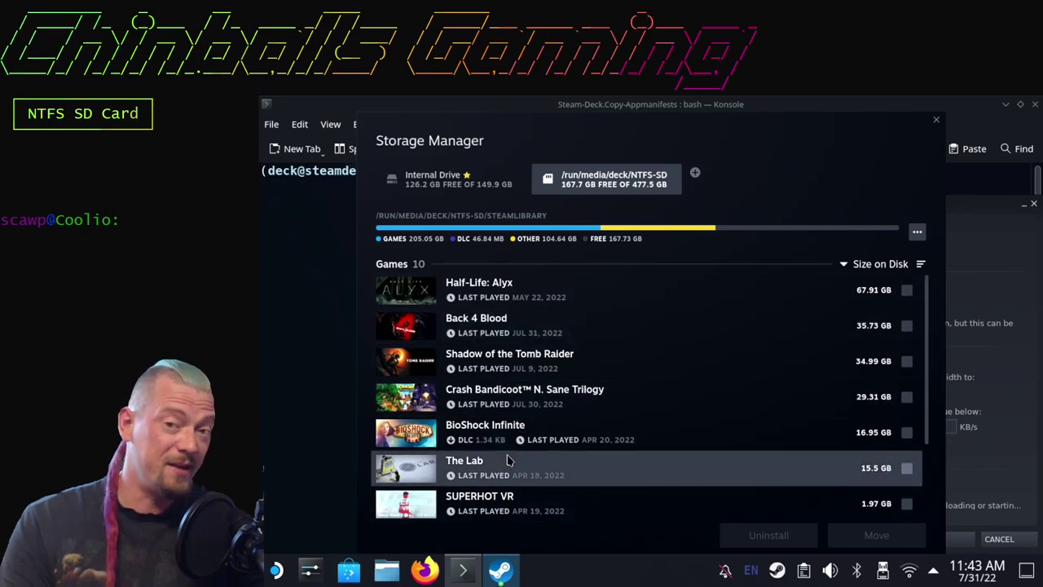
pyautogui.scroll(-3, 507, 461)
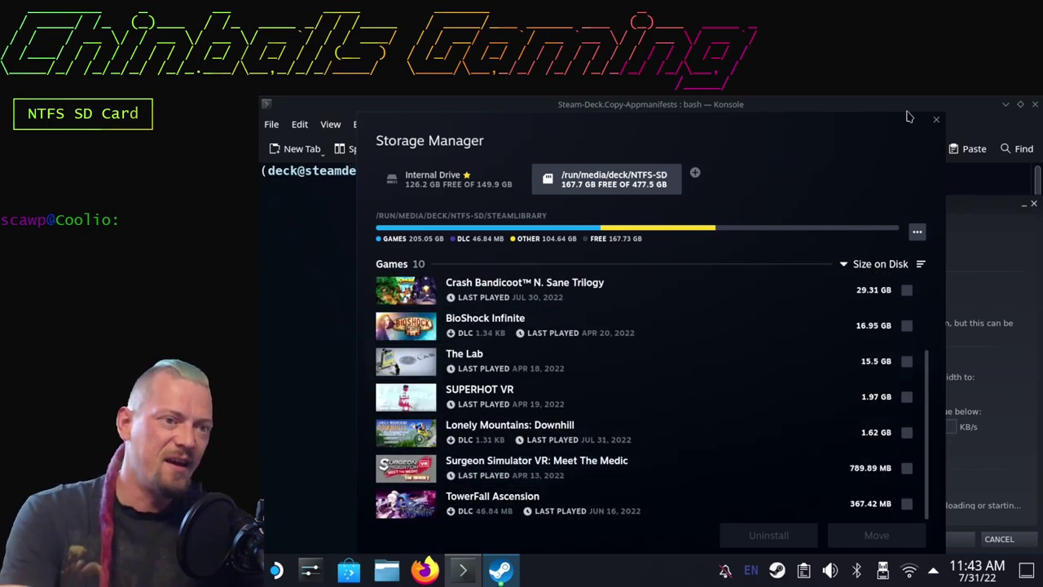
pyautogui.click(936, 122)
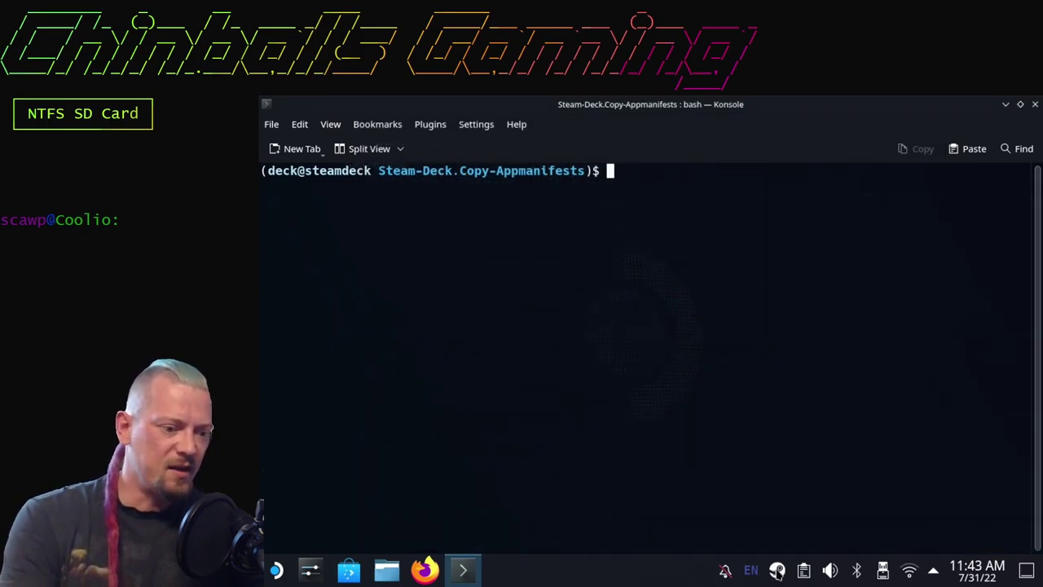
# - Launch Crash Bandicoot N. Sane Trilogy from the Steam library and start the N. Sanity Beach level
pyautogui.rightClick(776, 570)
pyautogui.click(788, 438)
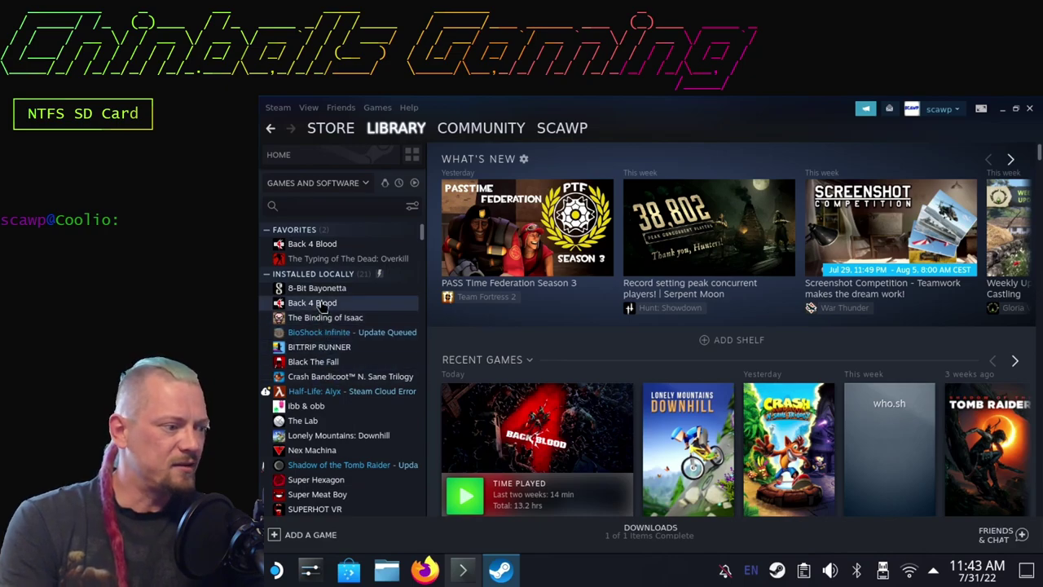
pyautogui.click(334, 379)
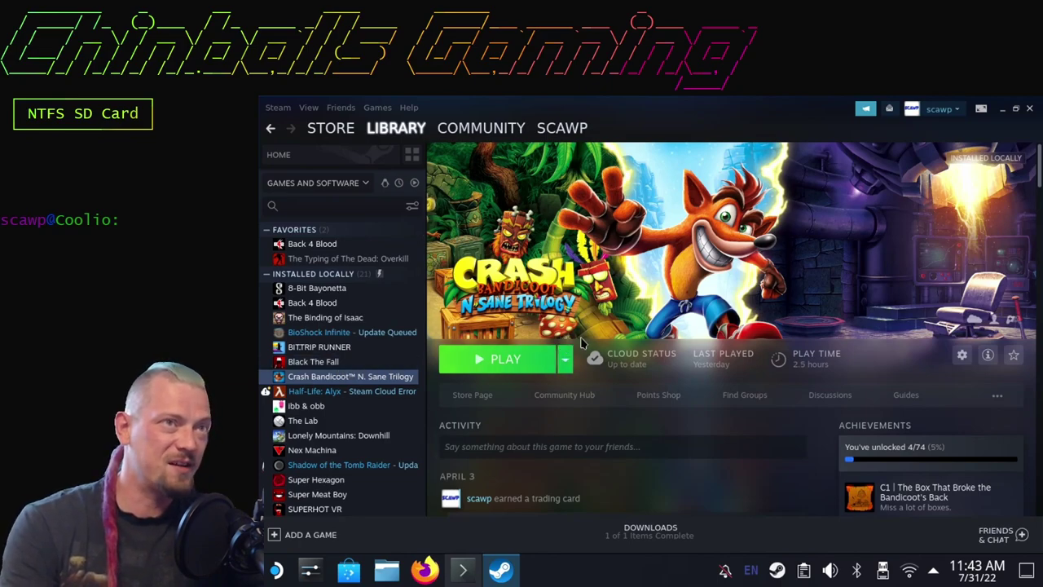
pyautogui.click(506, 363)
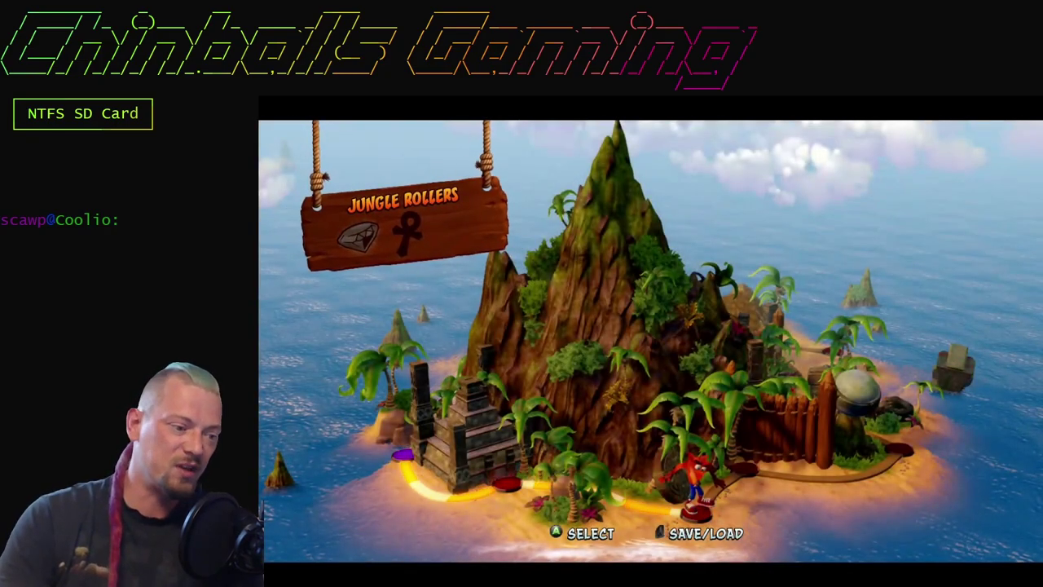
pyautogui.press('Left')
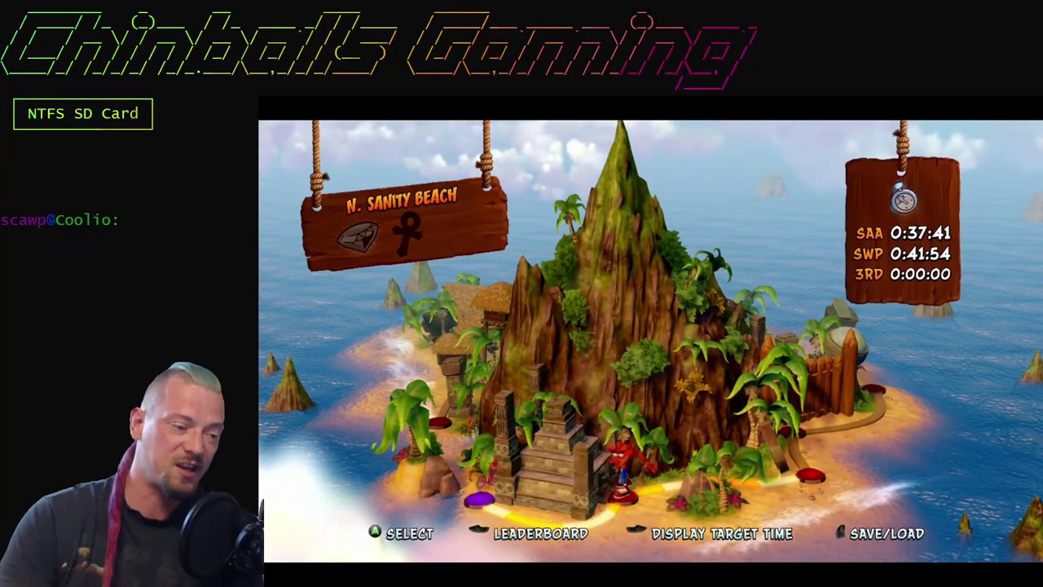
pyautogui.press('Return')
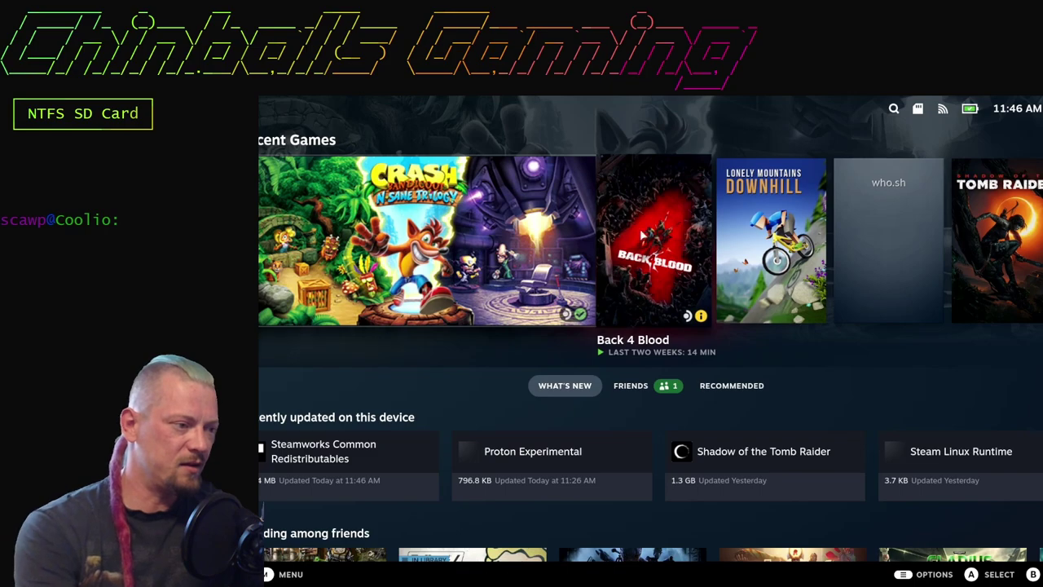
# - Review the games stored on the /run/media/deck/NTFS-SD drive in Steam's storage settings and return to the home screen
pyautogui.hotkey('ctrl', '1')
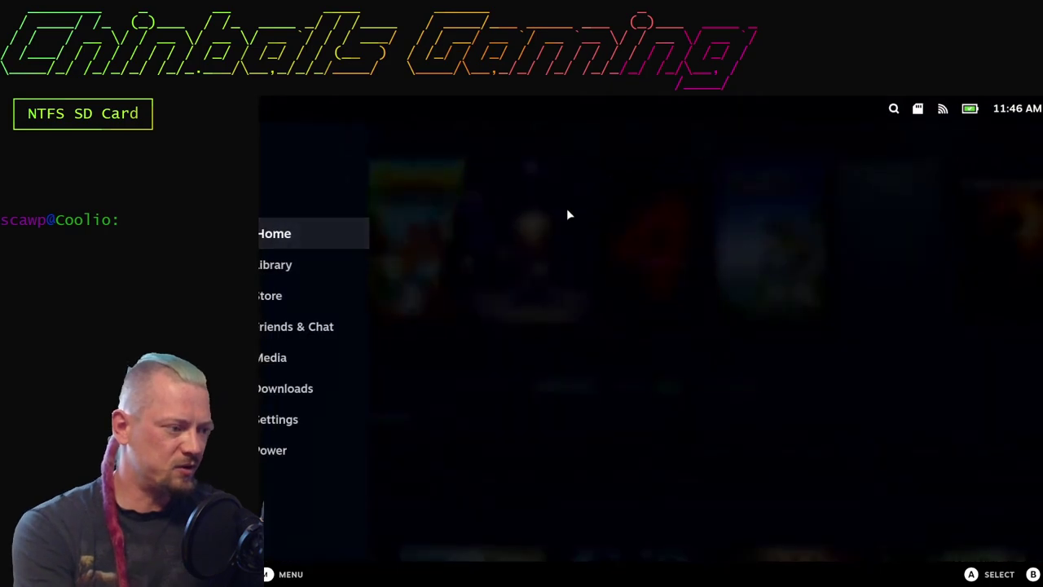
pyautogui.click(301, 419)
pyautogui.scroll(-1, 304, 359)
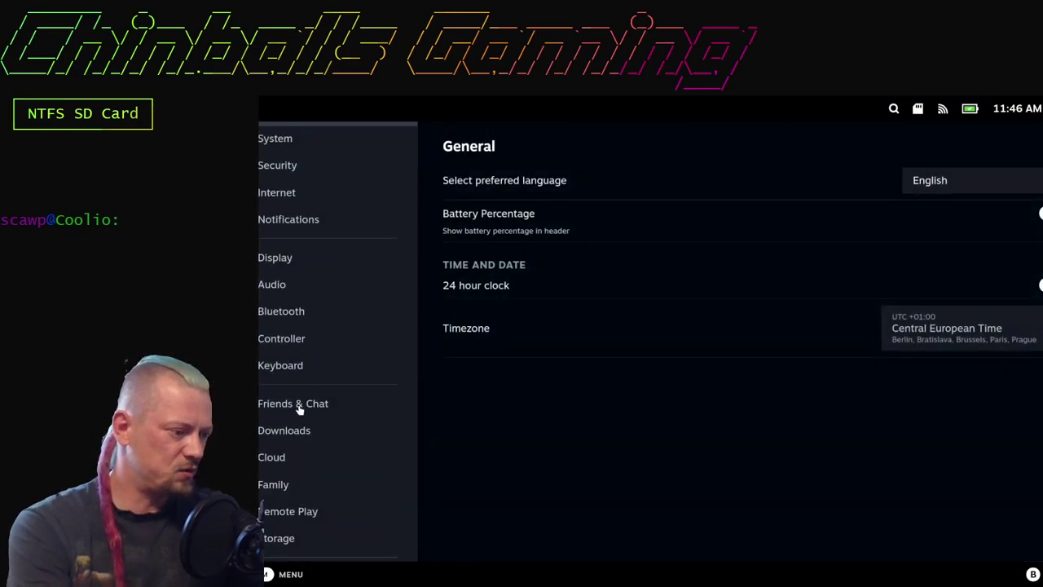
pyautogui.click(280, 537)
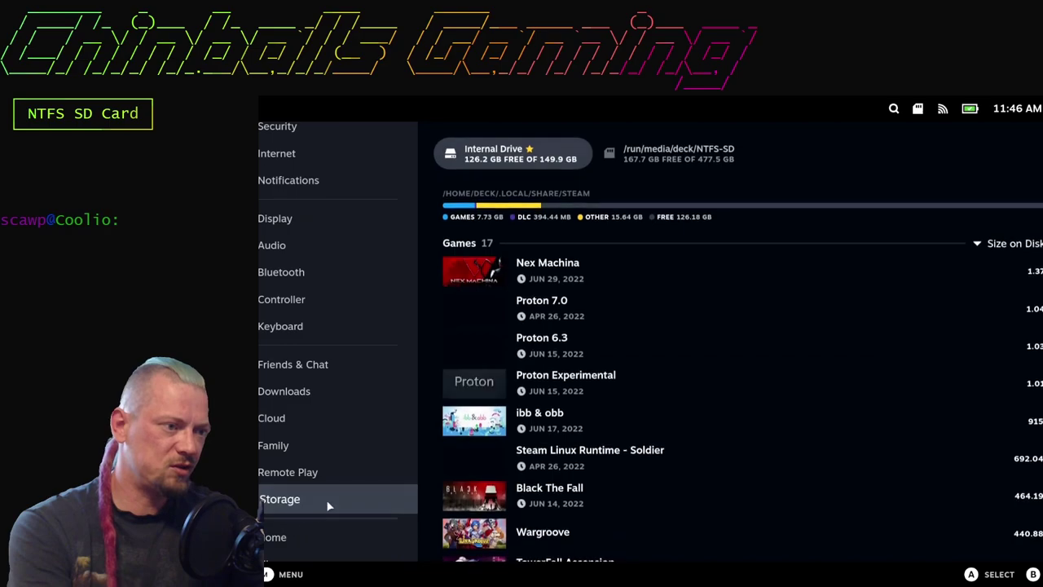
pyautogui.click(656, 163)
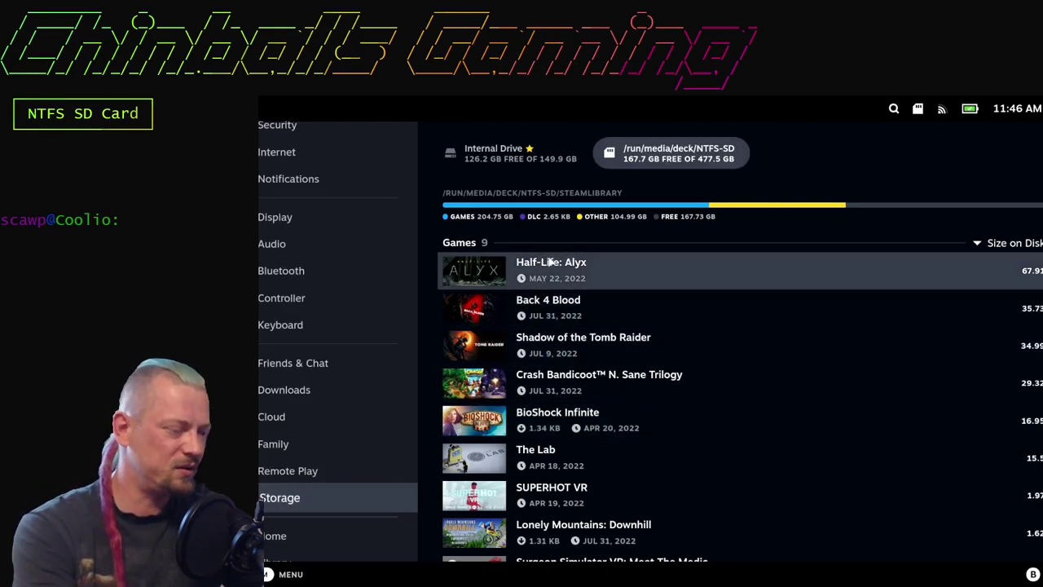
pyautogui.press('Escape')
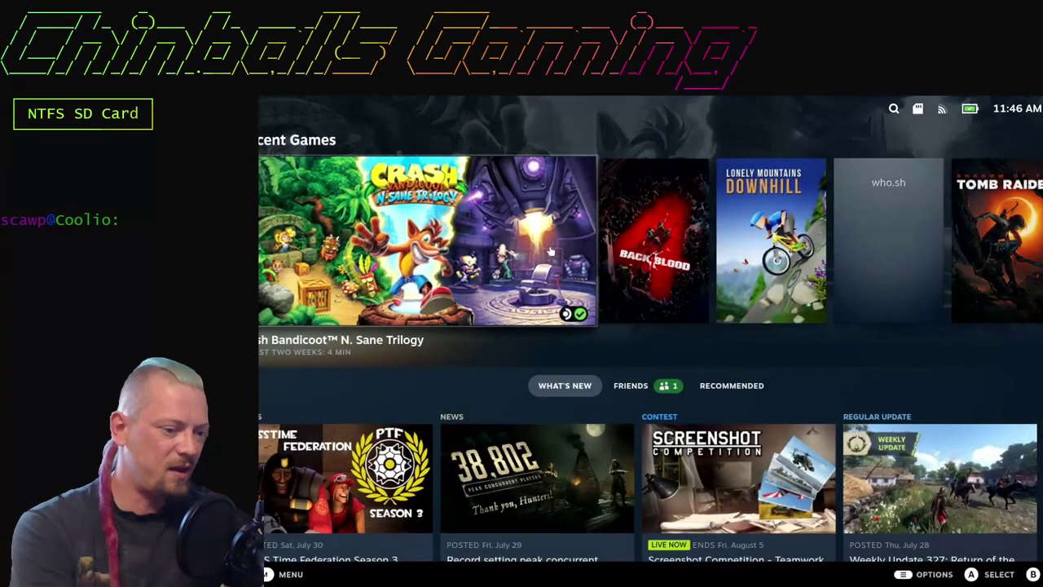
# - Examine the scheduled game updates on Steam's downloads page and return to the home screen
pyautogui.hotkey('ctrl', '1')
pyautogui.click(306, 387)
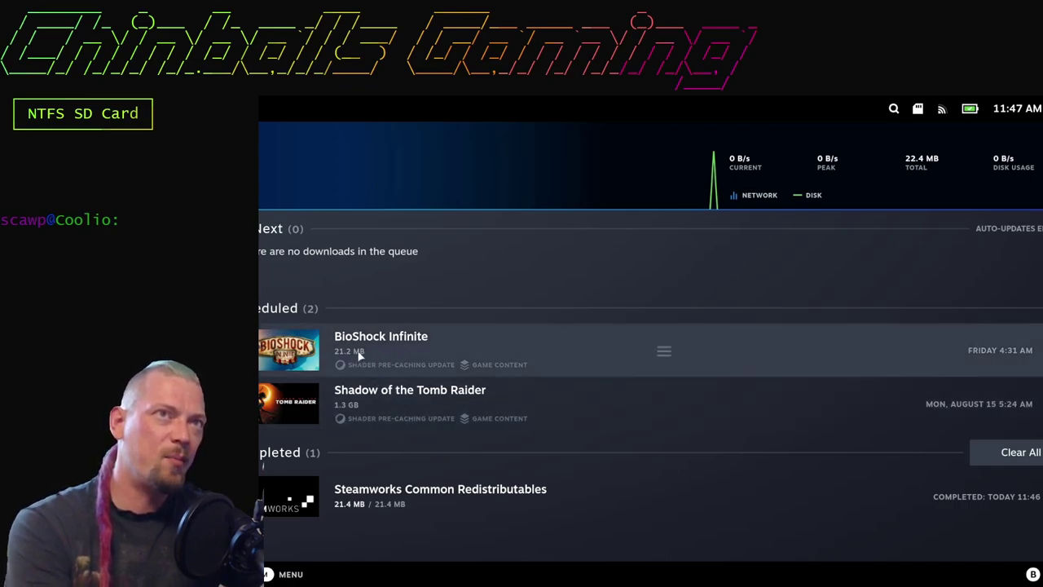
pyautogui.moveTo(344, 363)
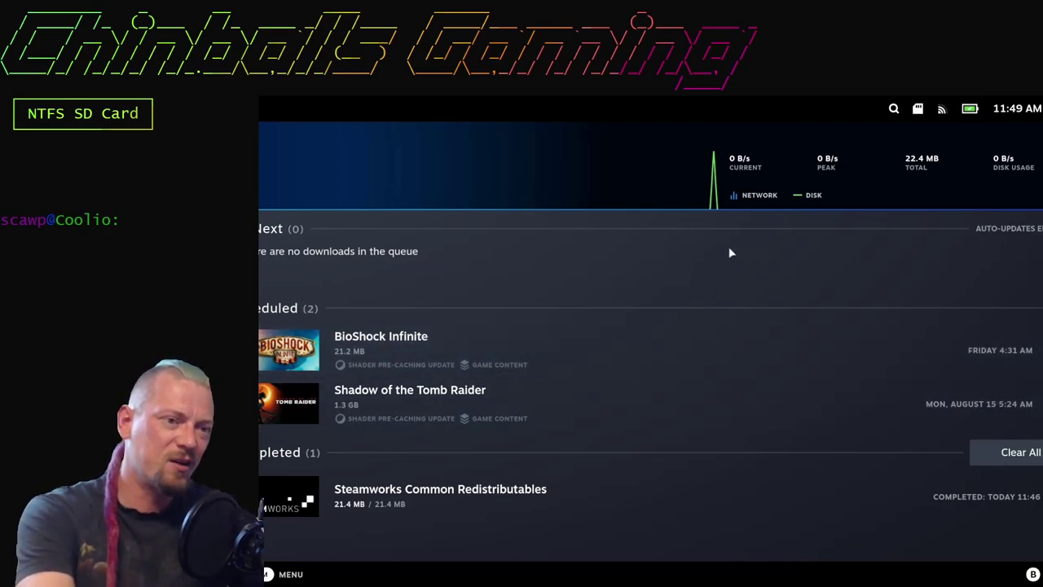
pyautogui.press('Escape')
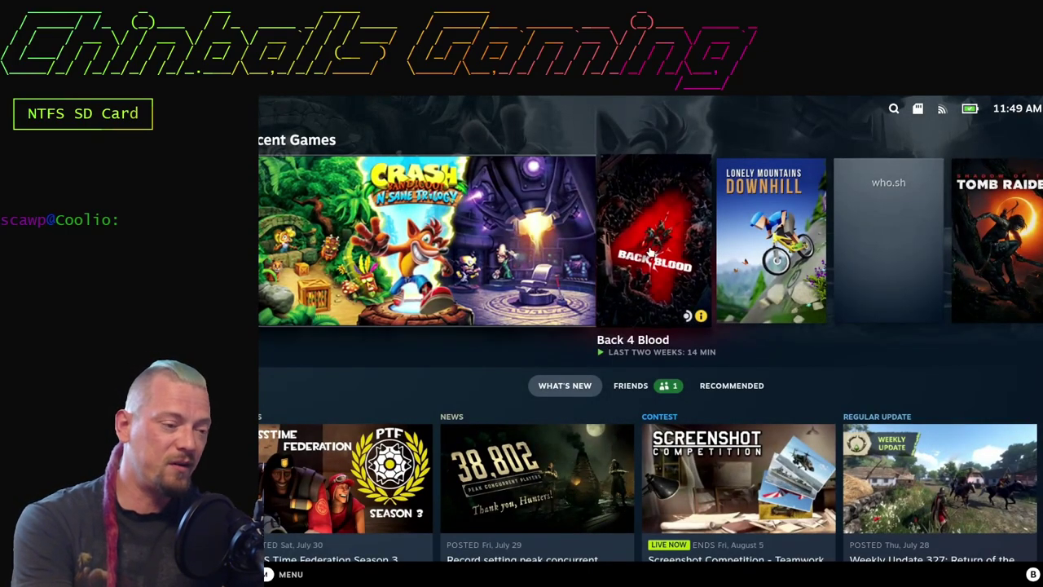
# - Launch Back 4 Blood from the recent games and pick up the M249 from the weapon table in the camp
pyautogui.click(649, 251)
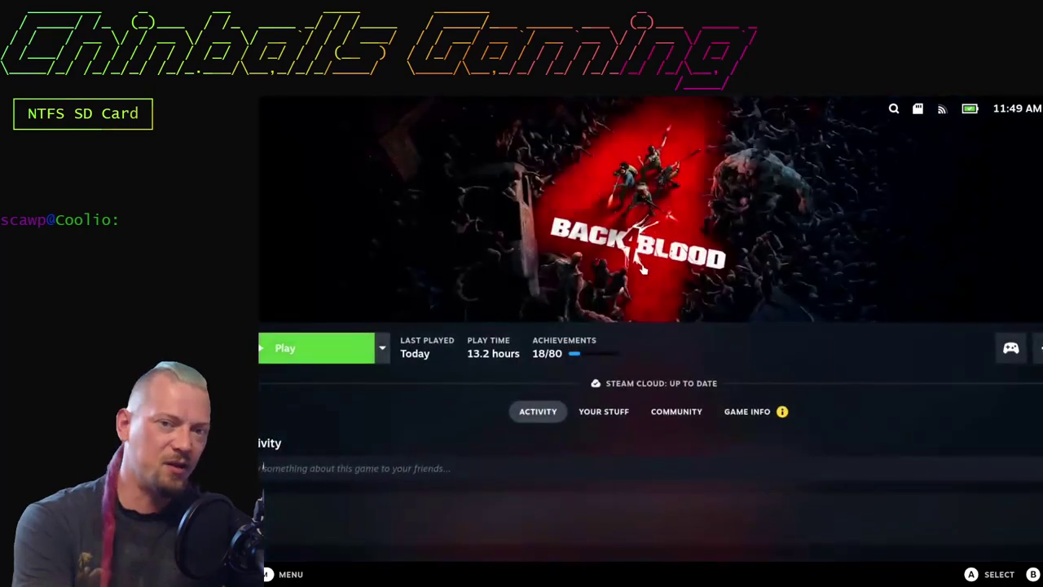
pyautogui.click(336, 348)
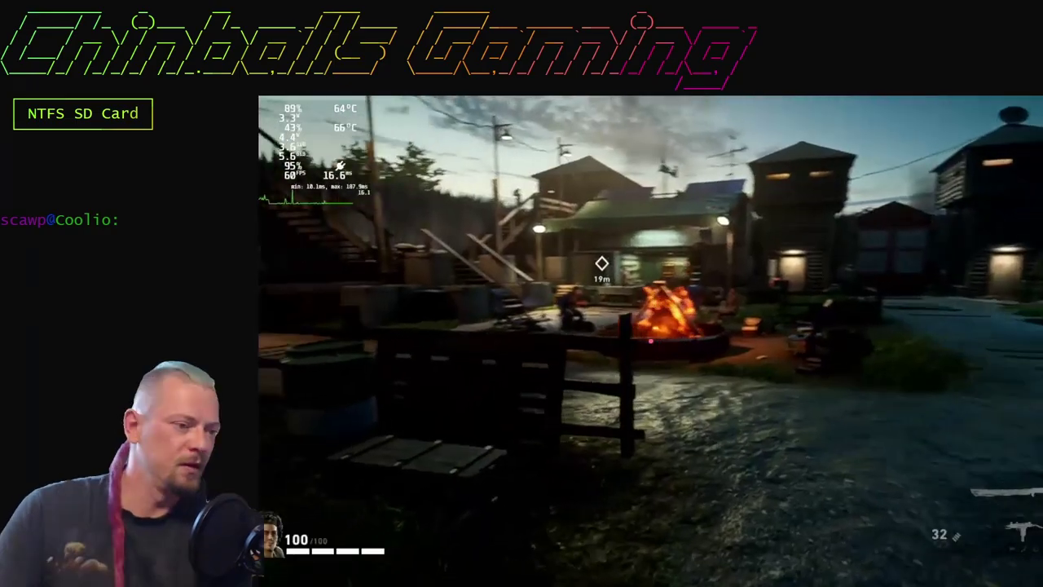
pyautogui.press('w')
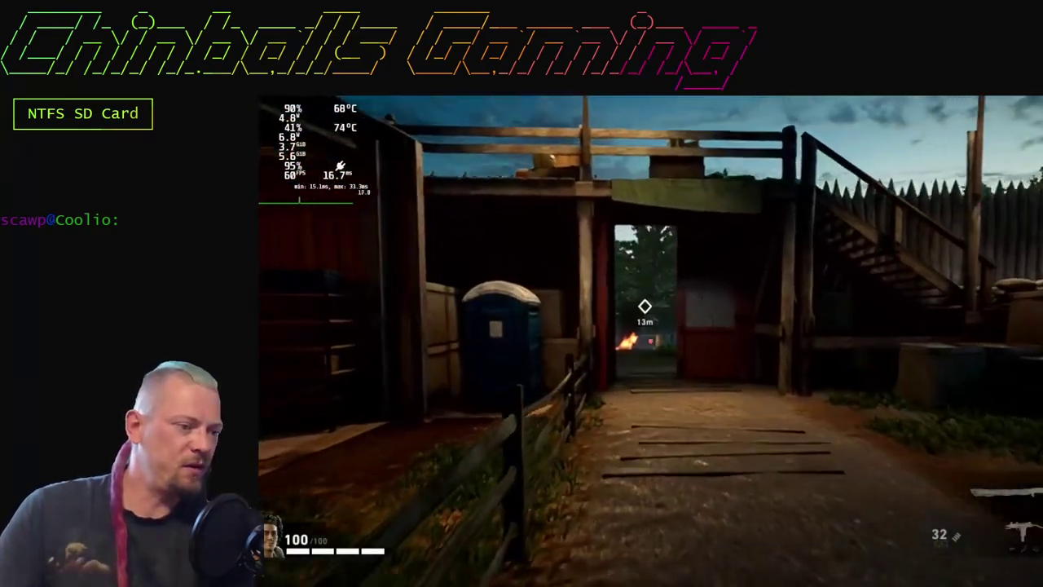
pyautogui.press('w')
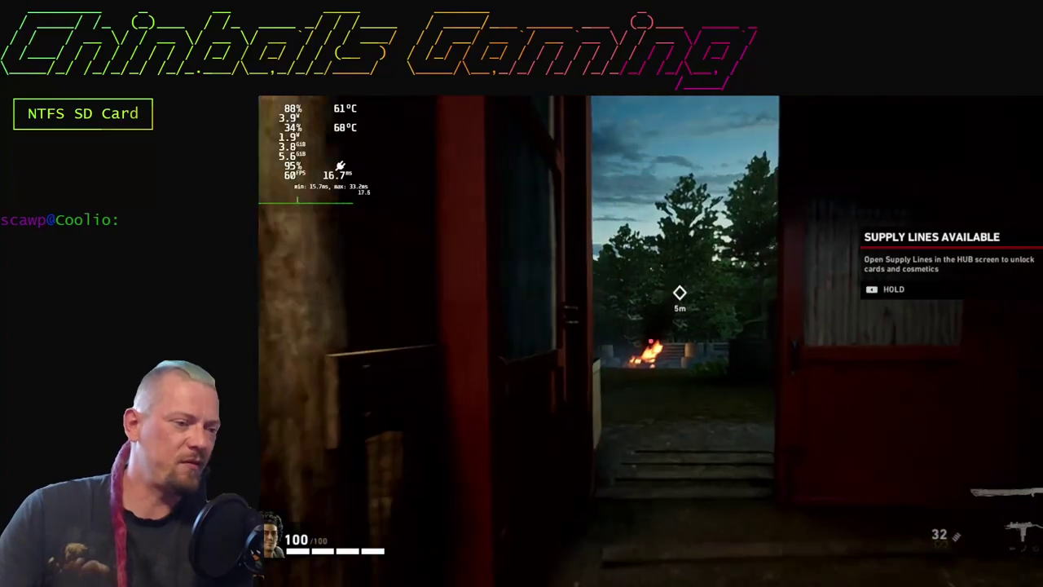
pyautogui.press('w')
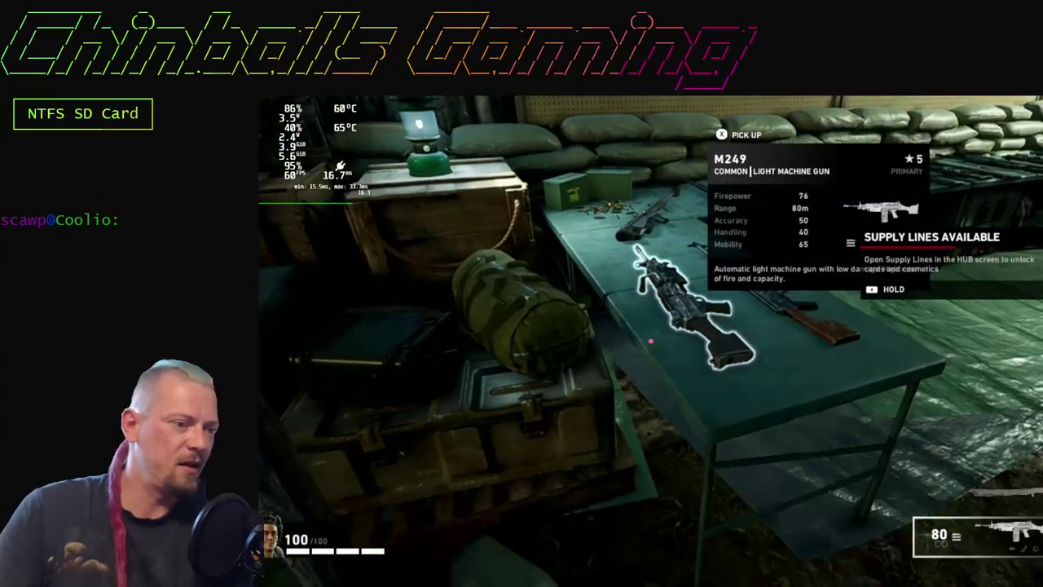
pyautogui.press('f')
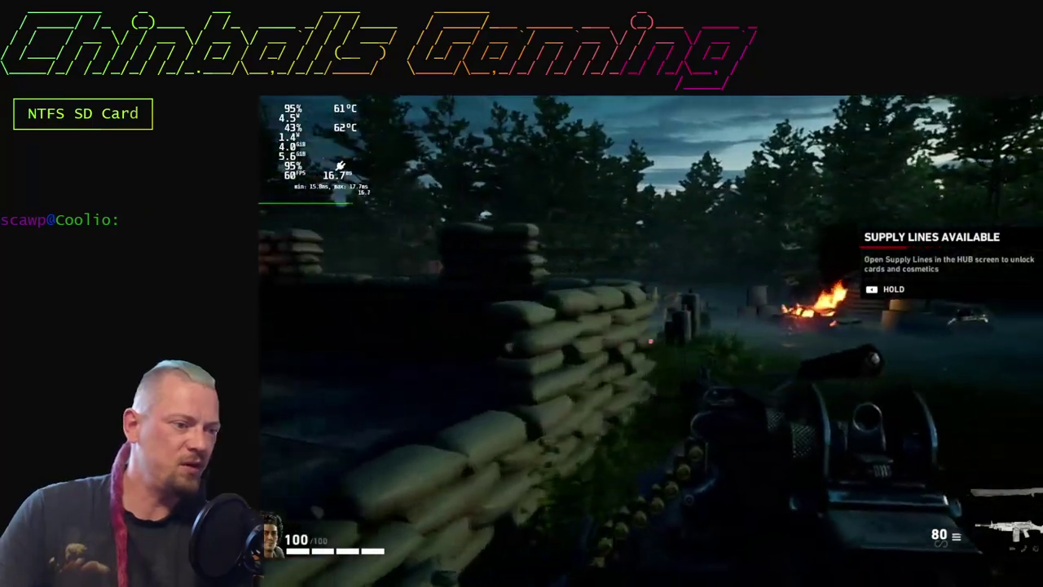
# - Aim down the sights of the M249 and fire at the targets on the shooting range
pyautogui.rightClick(650, 341)
pyautogui.click(650, 341)
pyautogui.click(650, 340)
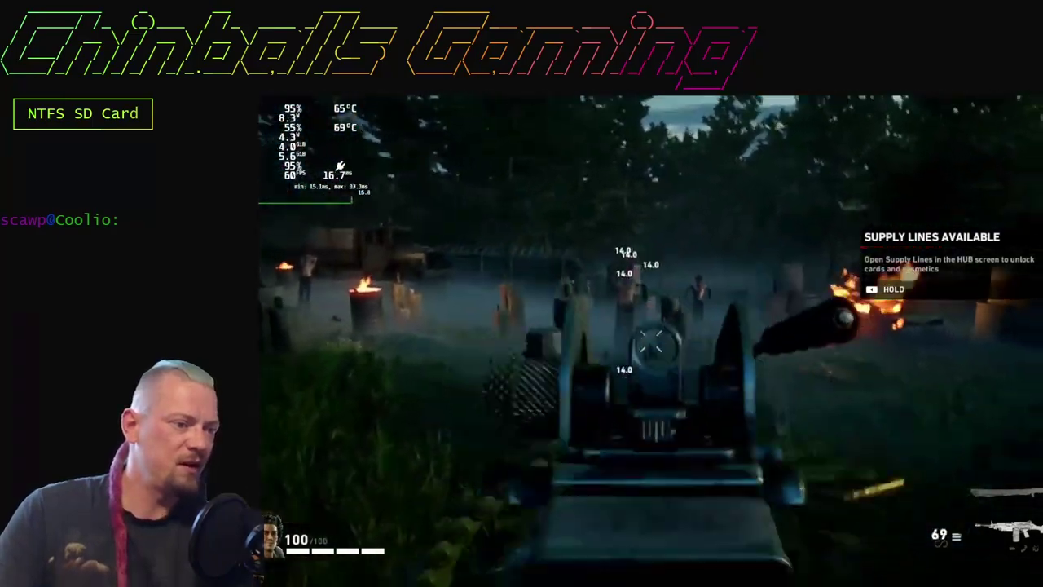
pyautogui.click(650, 340)
pyautogui.click(650, 340)
pyautogui.click(650, 340)
pyautogui.click(650, 341)
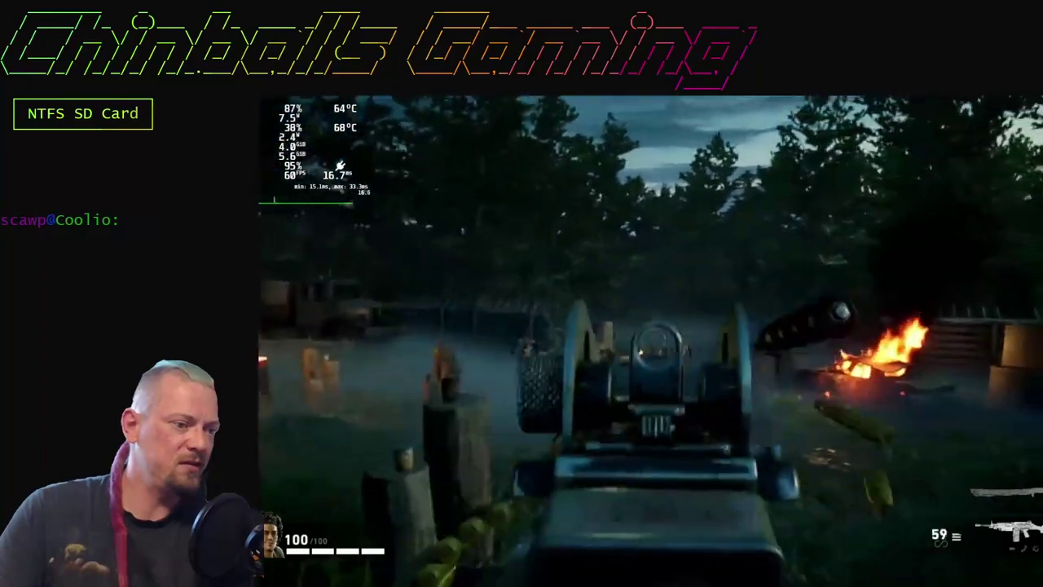
pyautogui.click(650, 341)
pyautogui.click(650, 341)
pyautogui.click(650, 341)
pyautogui.click(650, 340)
# - Switch to Steam on Windows and start the scheduled updates for BioShock Infinite and Shadow of the Tomb Raider immediately
pyautogui.hotkey('alt', 'Tab')
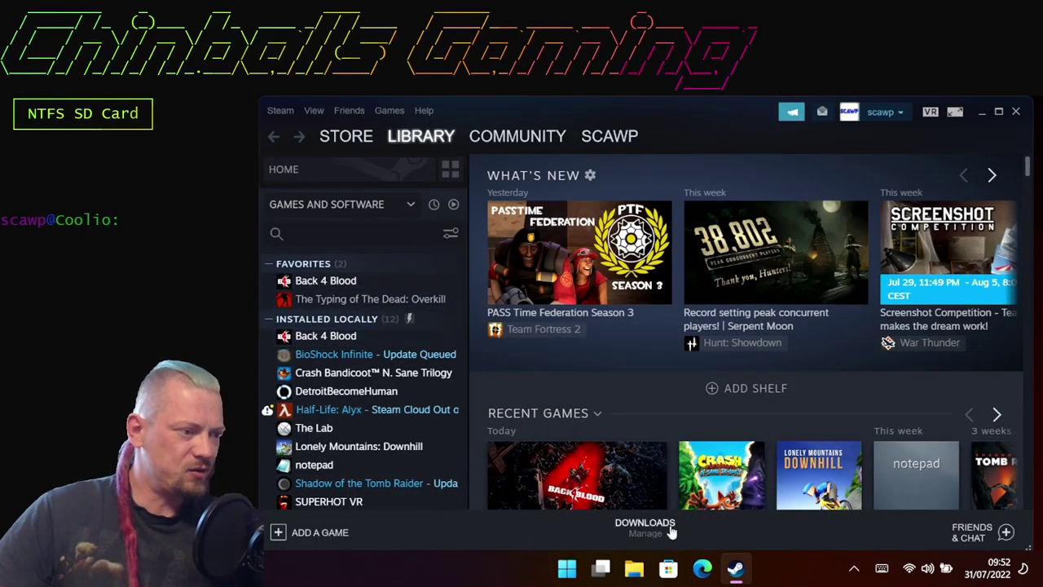
pyautogui.click(644, 530)
pyautogui.scroll(-2, 612, 305)
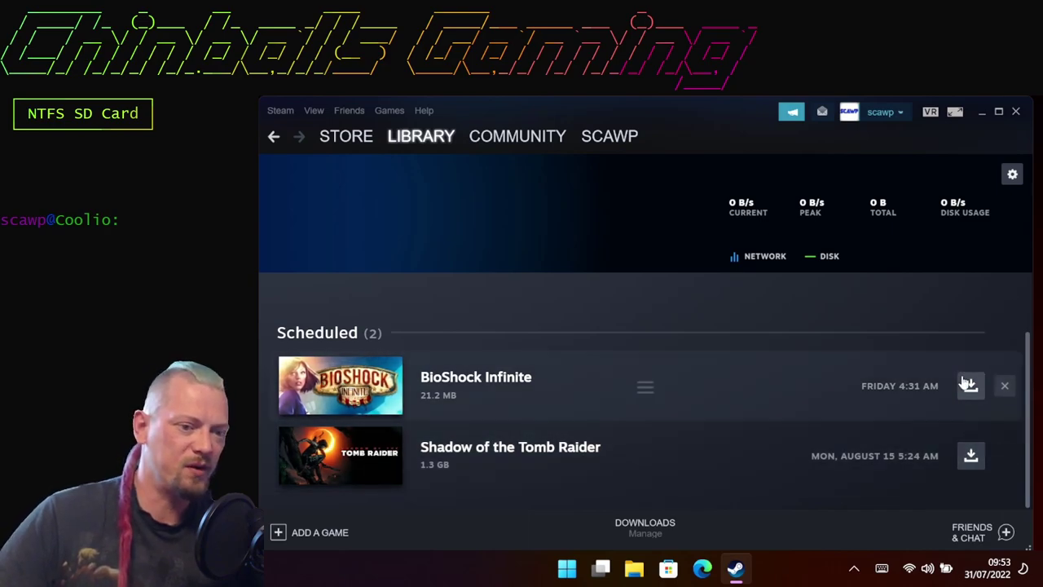
pyautogui.click(970, 387)
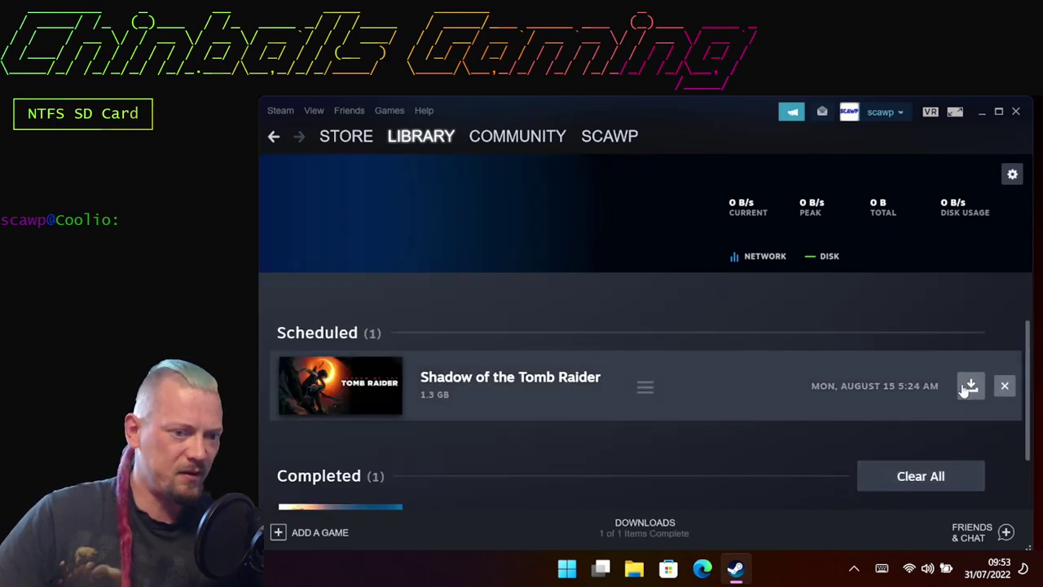
pyautogui.click(970, 387)
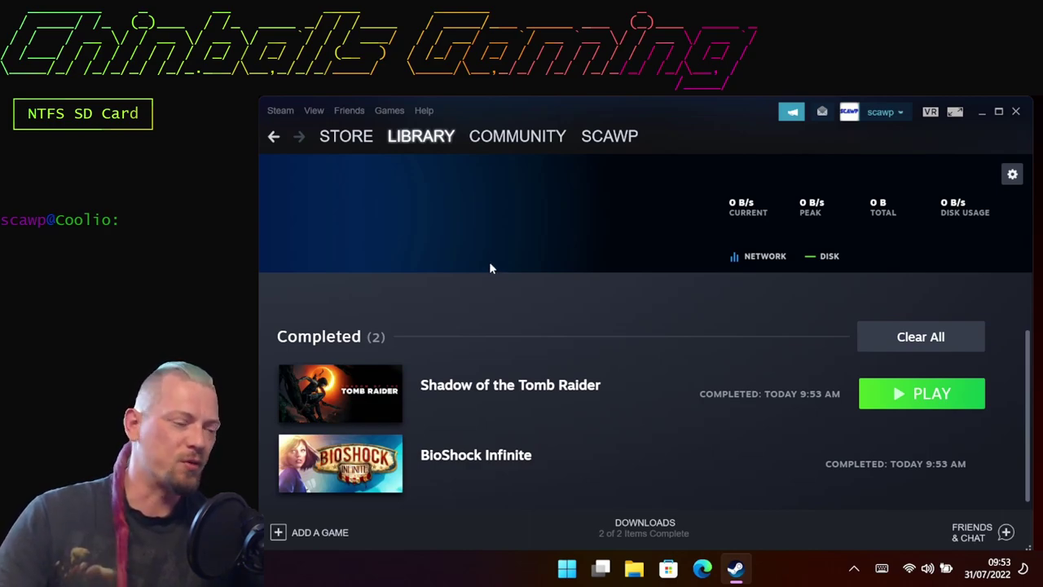
# - Launch Back 4 Blood from the Windows Steam library and swap the current primary weapon for the M249 at the weapon table
pyautogui.click(399, 140)
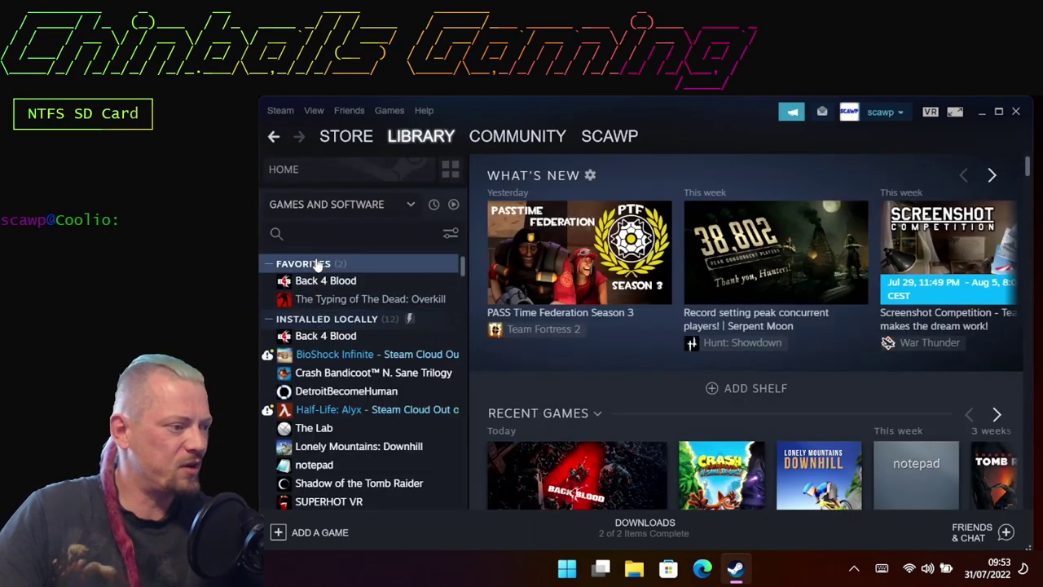
pyautogui.click(330, 280)
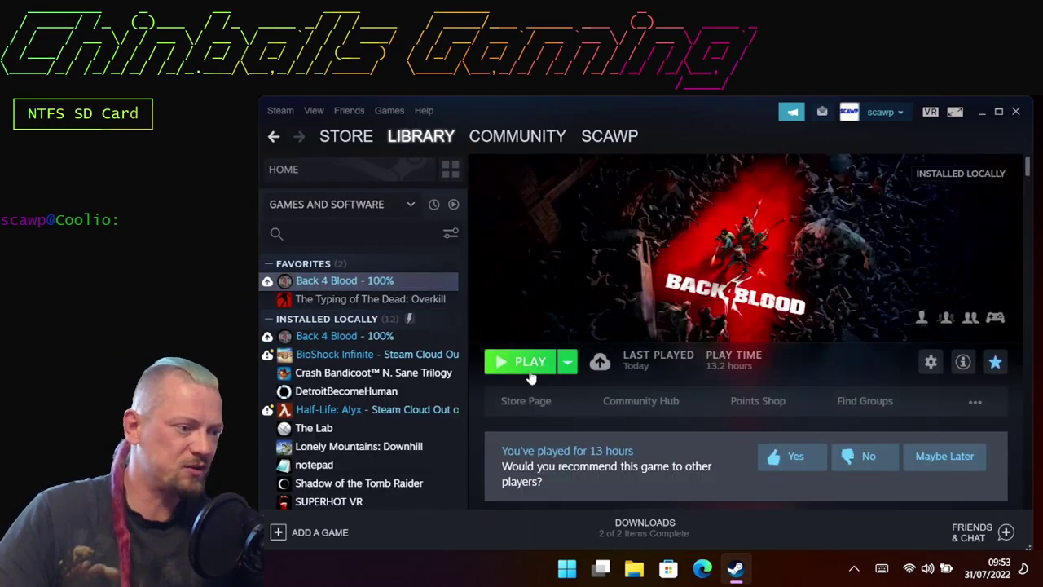
pyautogui.click(530, 365)
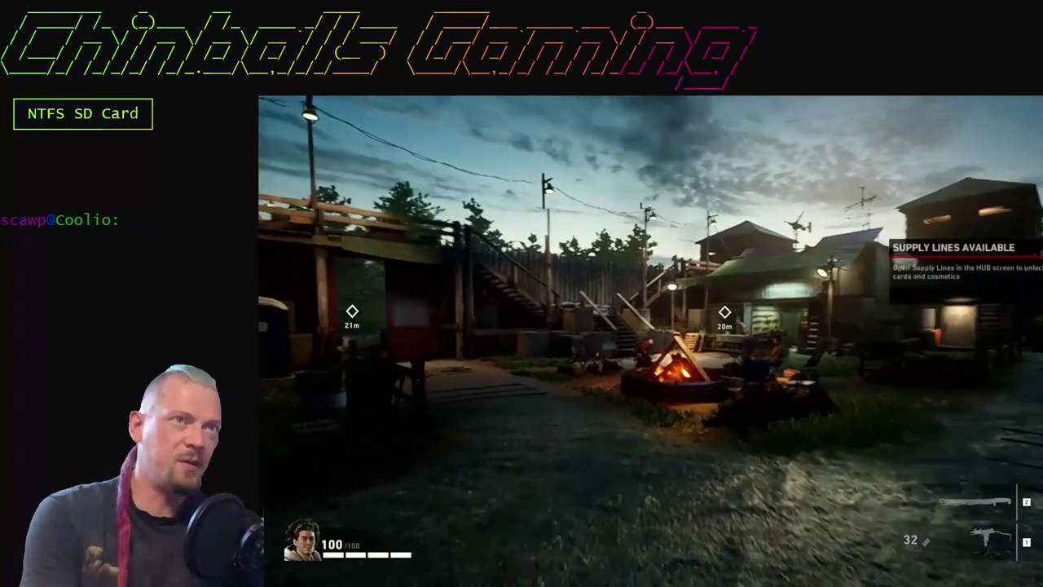
pyautogui.press('w')
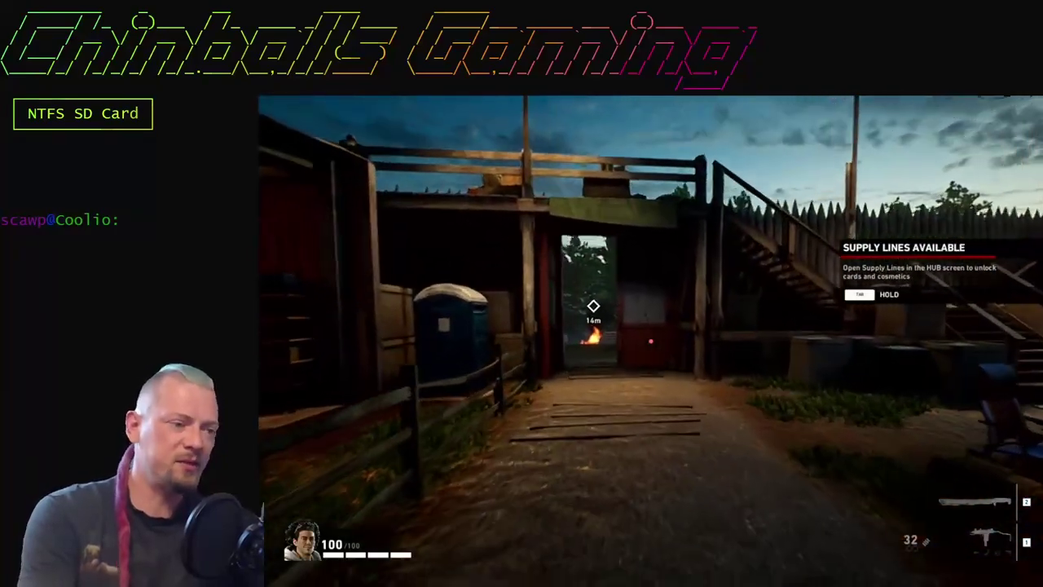
pyautogui.press('w')
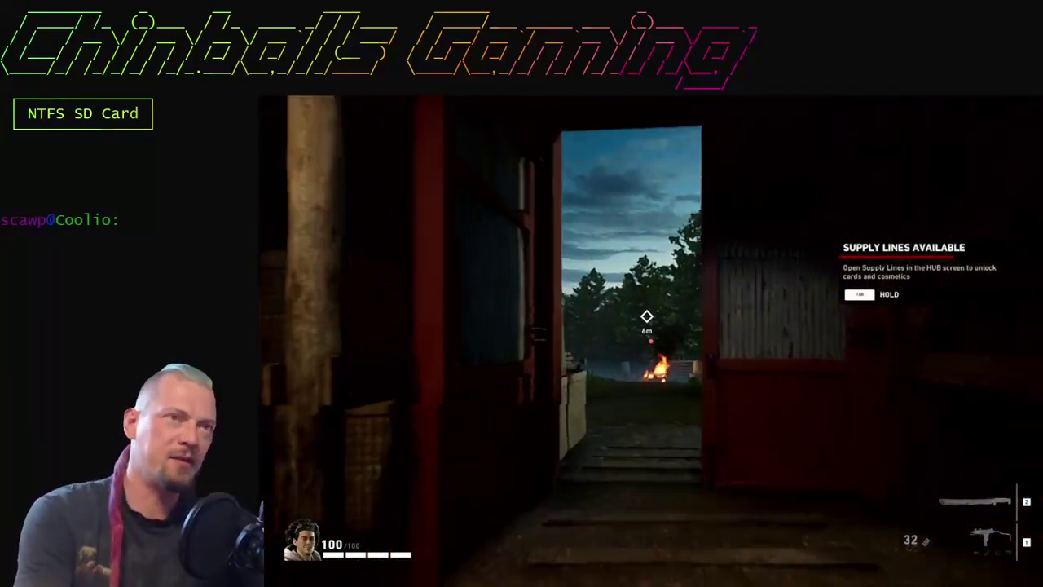
pyautogui.press('w')
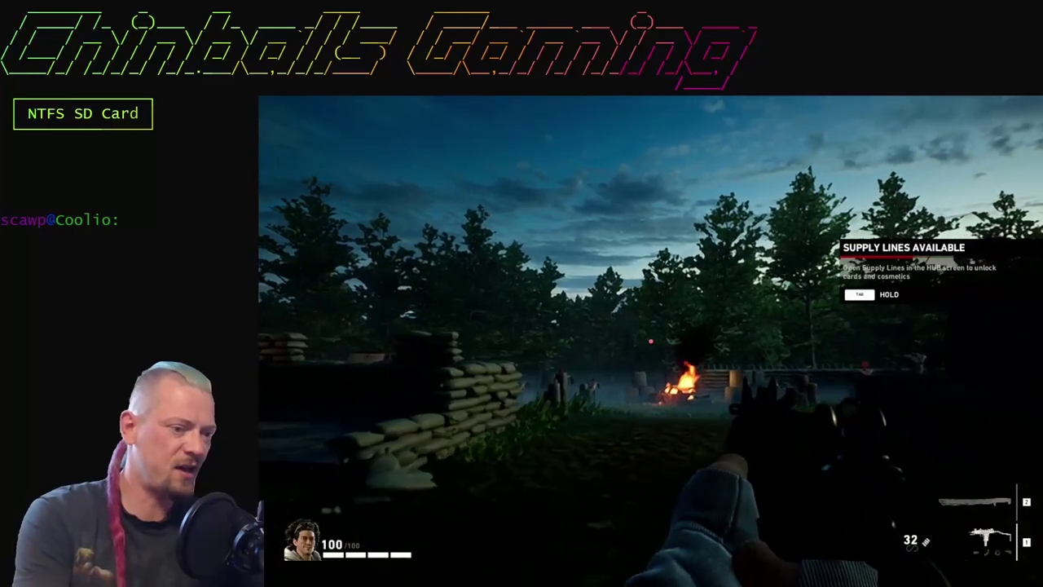
pyautogui.press('w')
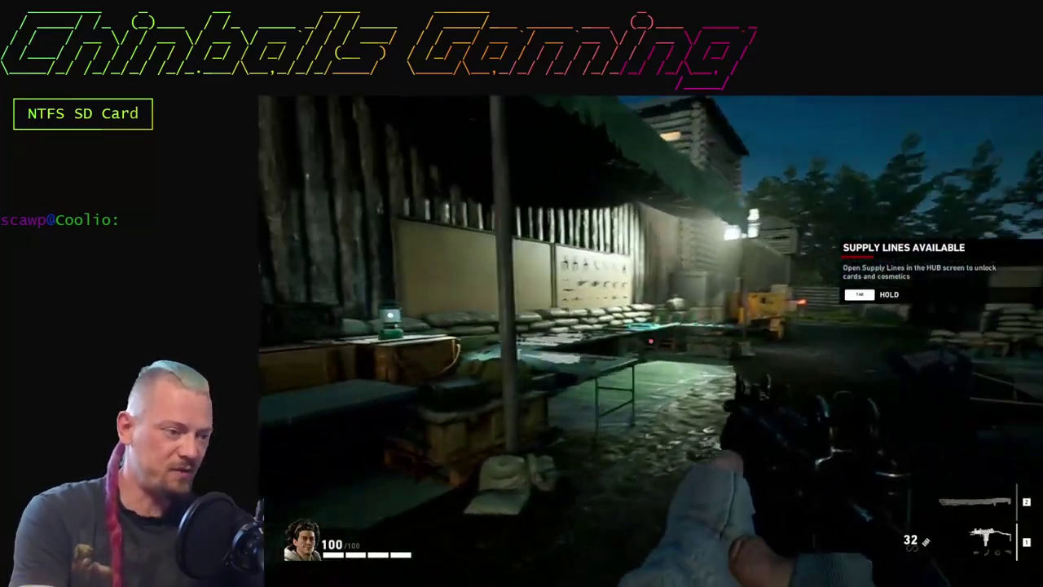
pyautogui.press('w')
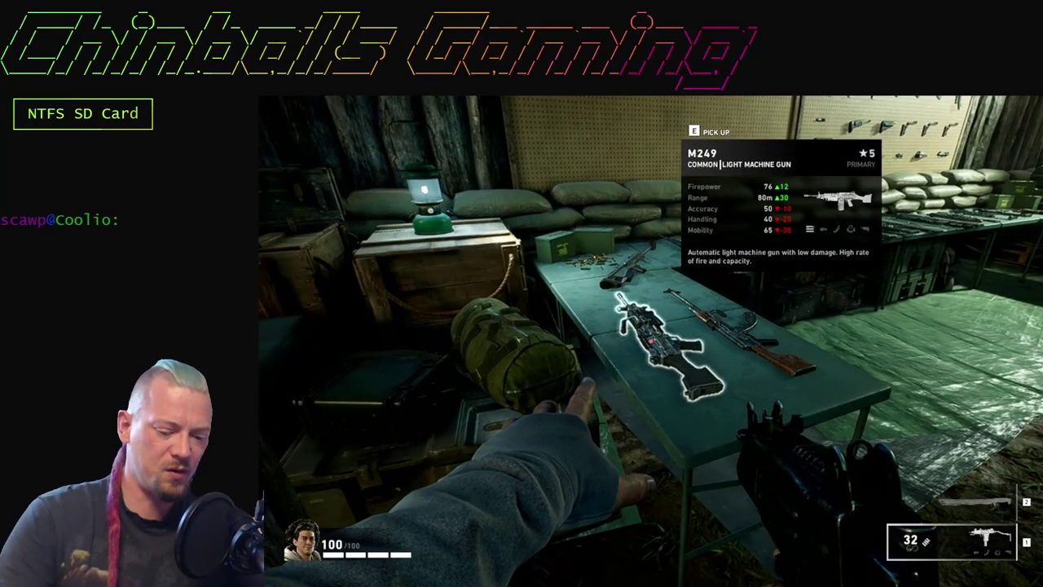
pyautogui.press('w')
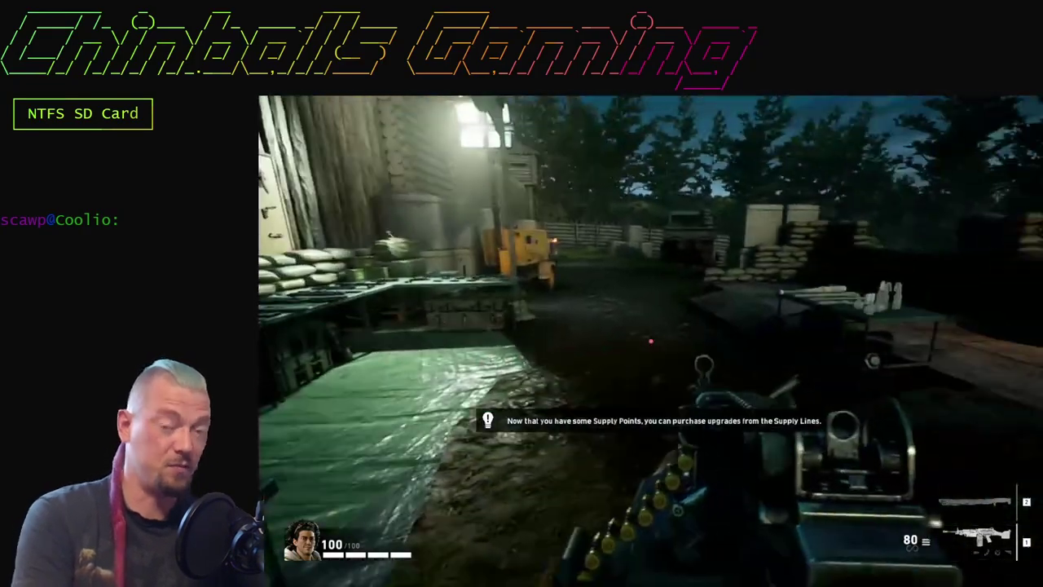
# - Carry the M249 to the shooting range on Windows and fire a few rounds at the targets
pyautogui.press('w')
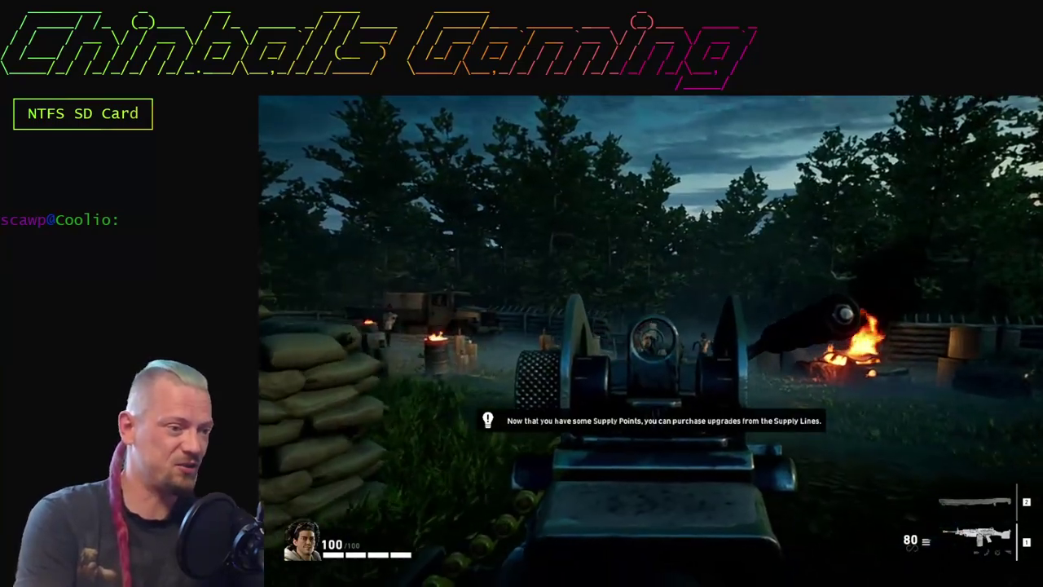
pyautogui.click(650, 346)
pyautogui.click(650, 346)
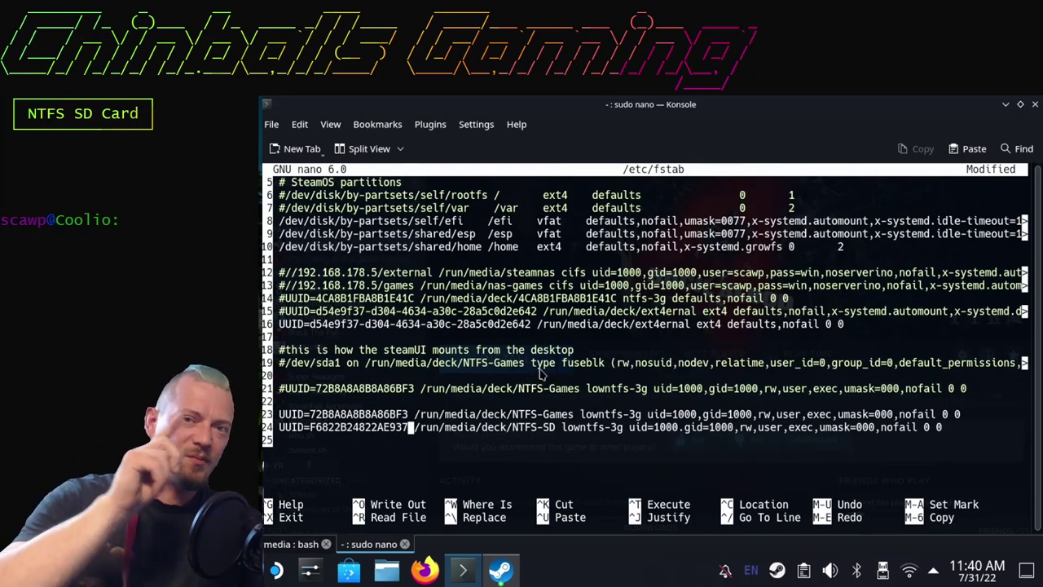
# - Switch to nano in Konsole and replace the period between uid=1000 and gid=1000 with a comma in the NTFS-SD line of /etc/fstab
pyautogui.press('Left')
pyautogui.press('Left')
pyautogui.press('Left')
pyautogui.press('Left')
pyautogui.press('Left')
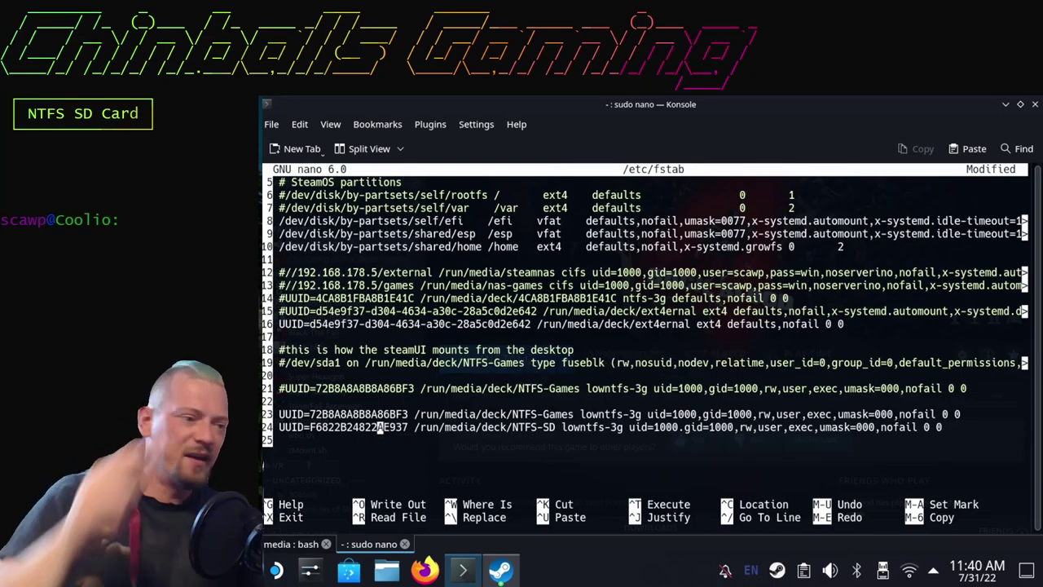
pyautogui.click(359, 427)
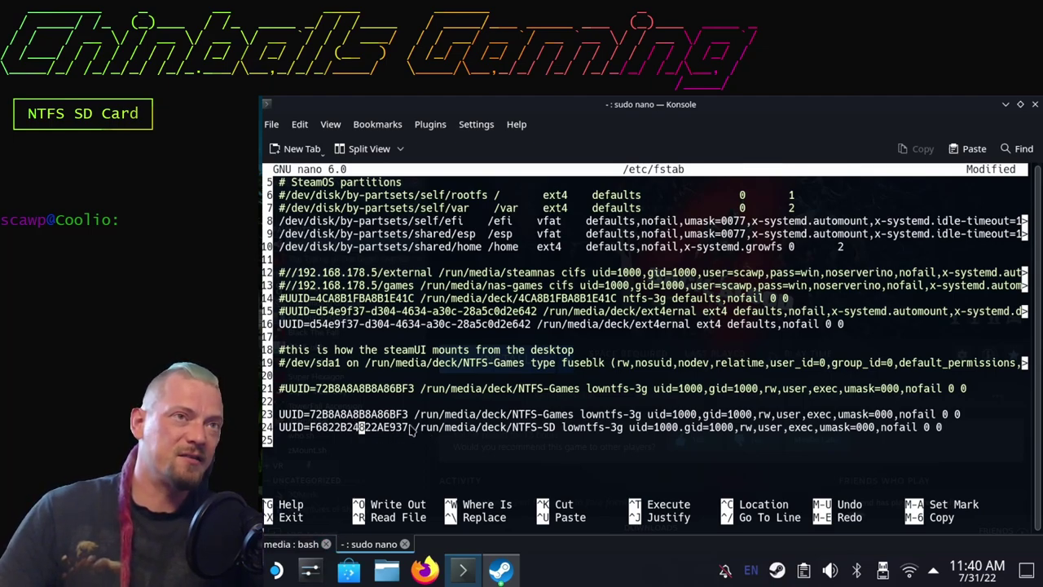
pyautogui.press('Right')
pyautogui.press('Right')
pyautogui.press('Right')
pyautogui.press('Right')
pyautogui.press('Right')
pyautogui.press('Right')
pyautogui.press('Right')
pyautogui.press('Right')
pyautogui.press('Right')
pyautogui.press('Right')
pyautogui.press('Right')
pyautogui.press('Right')
pyautogui.press('Right')
pyautogui.press('Right')
pyautogui.press('Right')
pyautogui.press('Right')
pyautogui.press('Right')
pyautogui.press('Right')
pyautogui.press('Right')
pyautogui.press('Right')
pyautogui.press('Right')
pyautogui.press('Right')
pyautogui.press('Right')
pyautogui.press('Right')
pyautogui.press('Right')
pyautogui.press('Right')
pyautogui.press('Right')
pyautogui.press('Right')
pyautogui.press('Right')
pyautogui.press('Right')
pyautogui.press('Right')
pyautogui.press('Right')
pyautogui.press('Right')
pyautogui.press('Right')
pyautogui.press('Right')
pyautogui.press('Right')
pyautogui.press('Right')
pyautogui.press('Right')
pyautogui.press('Right')
pyautogui.press('Right')
pyautogui.press('Right')
pyautogui.press('Right')
pyautogui.press('Right')
pyautogui.press('Right')
pyautogui.press('Right')
pyautogui.press('Right')
pyautogui.press('Left')
pyautogui.press('Left')
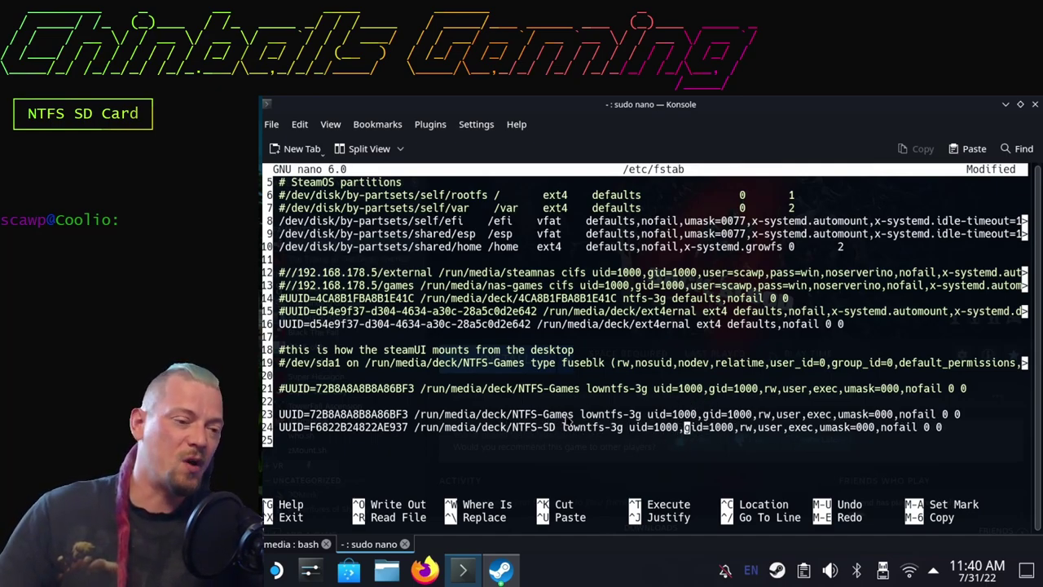
pyautogui.press('Right')
pyautogui.press('Right')
pyautogui.press('Right')
pyautogui.press('Right')
pyautogui.press('Right')
pyautogui.press('Right')
pyautogui.press('Right')
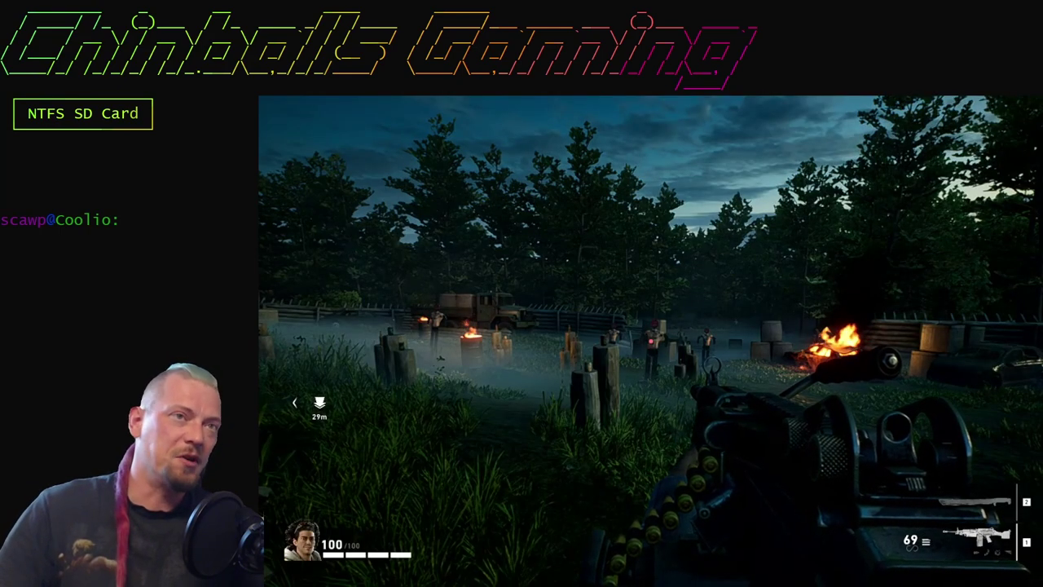